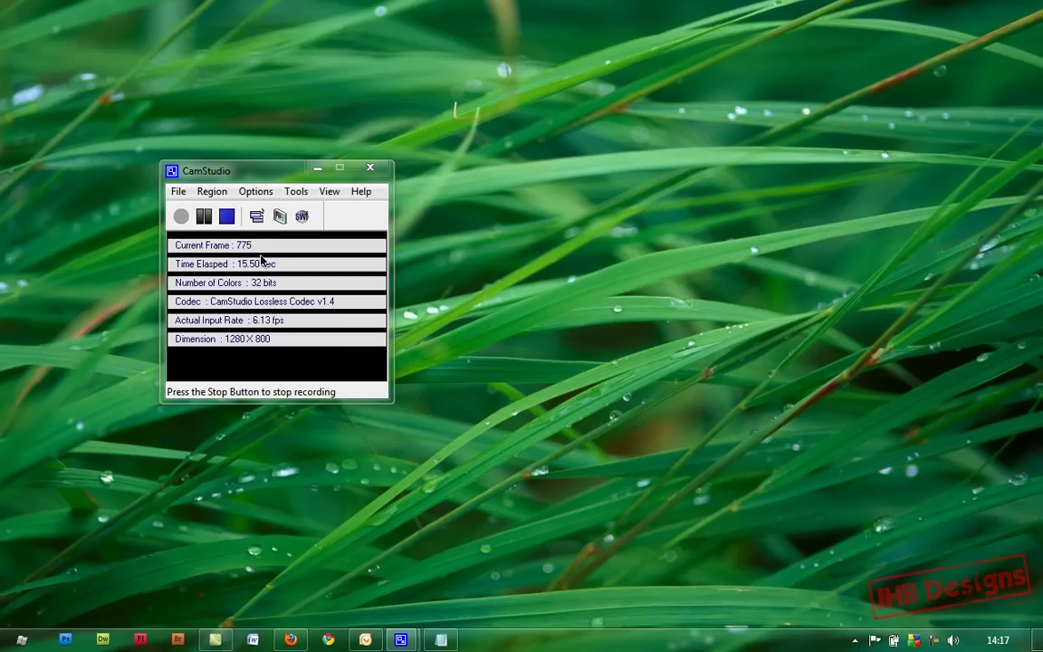
# Drag the CamStudio window up and to the right, out of the way.
pyautogui.moveTo(266, 167); pyautogui.dragTo(535, 97)
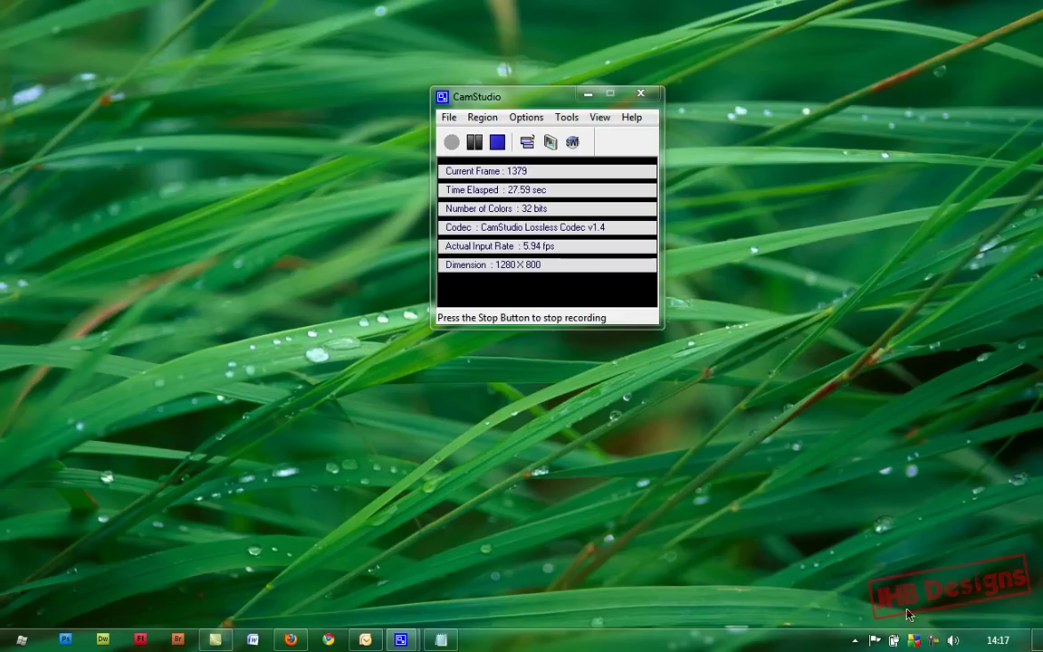
# Launch Camtasia Recorder, centre its toolbar, and view the Video settings in Tools > Options.
pyautogui.click(936, 646)
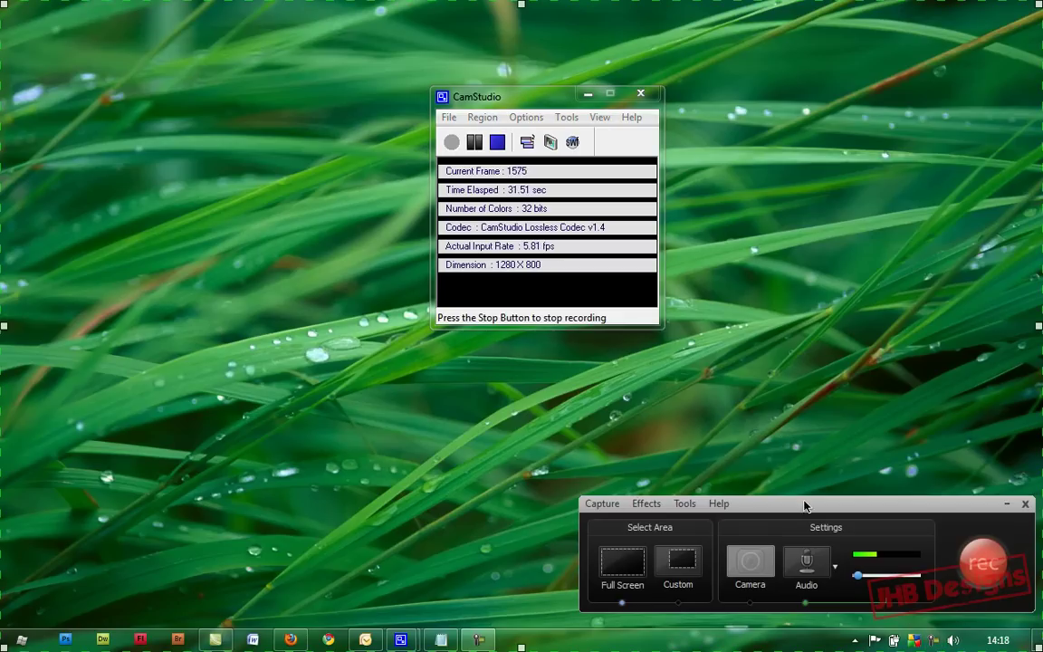
pyautogui.moveTo(806, 502); pyautogui.dragTo(488, 428)
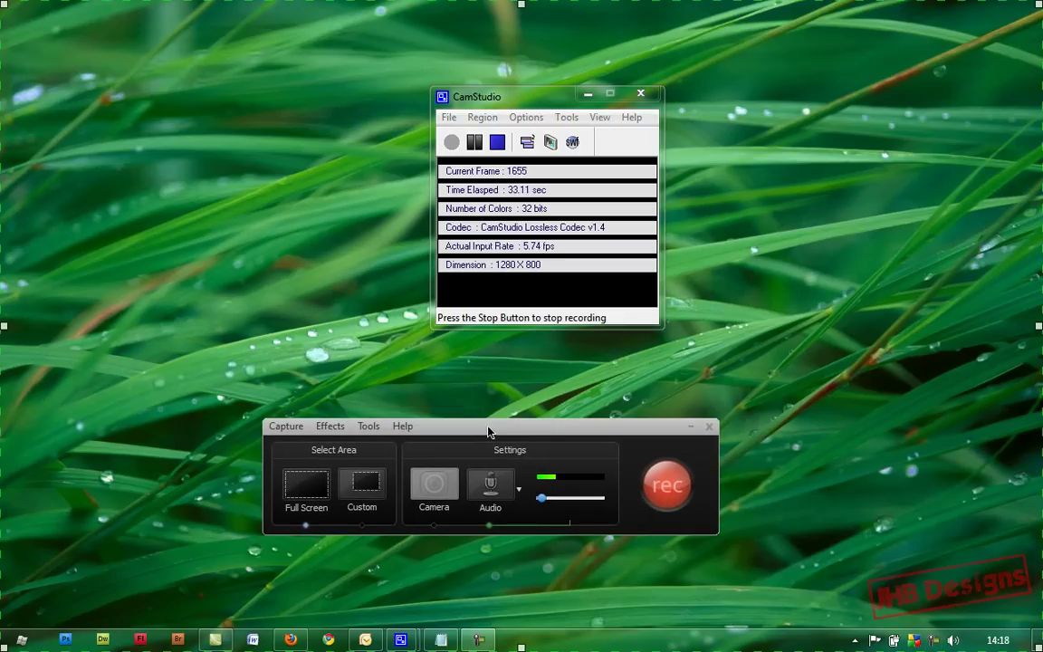
pyautogui.click(367, 427)
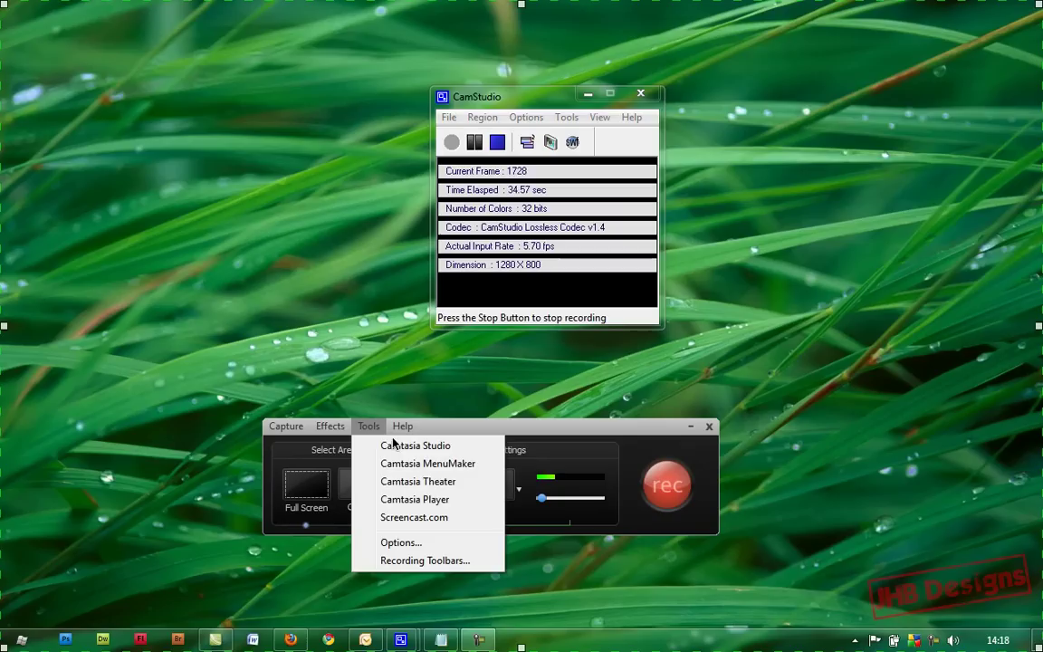
pyautogui.click(441, 544)
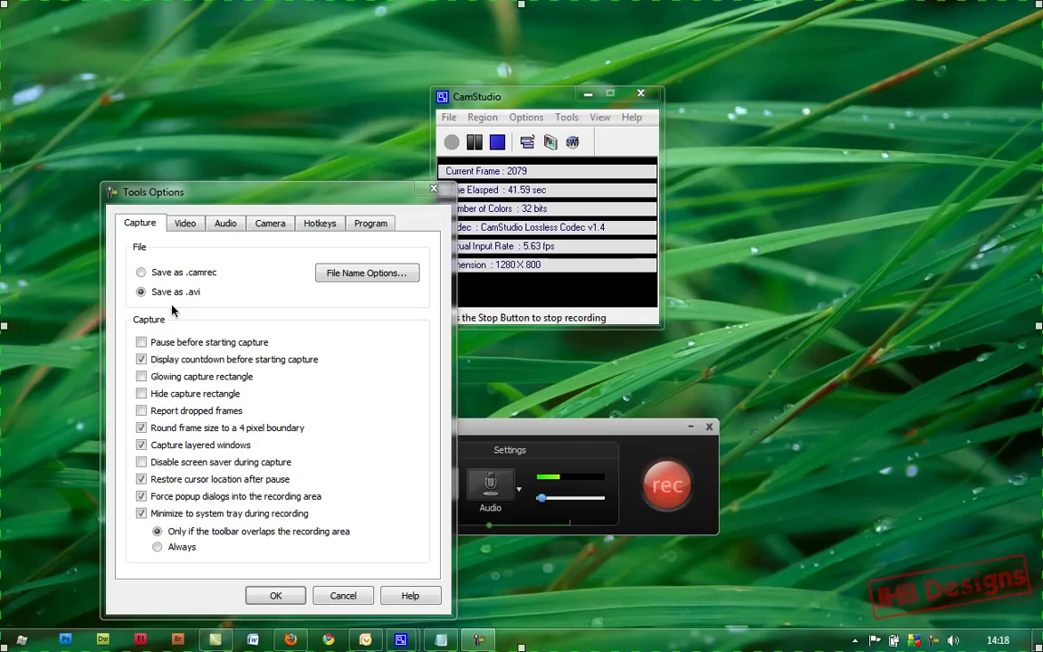
pyautogui.click(184, 224)
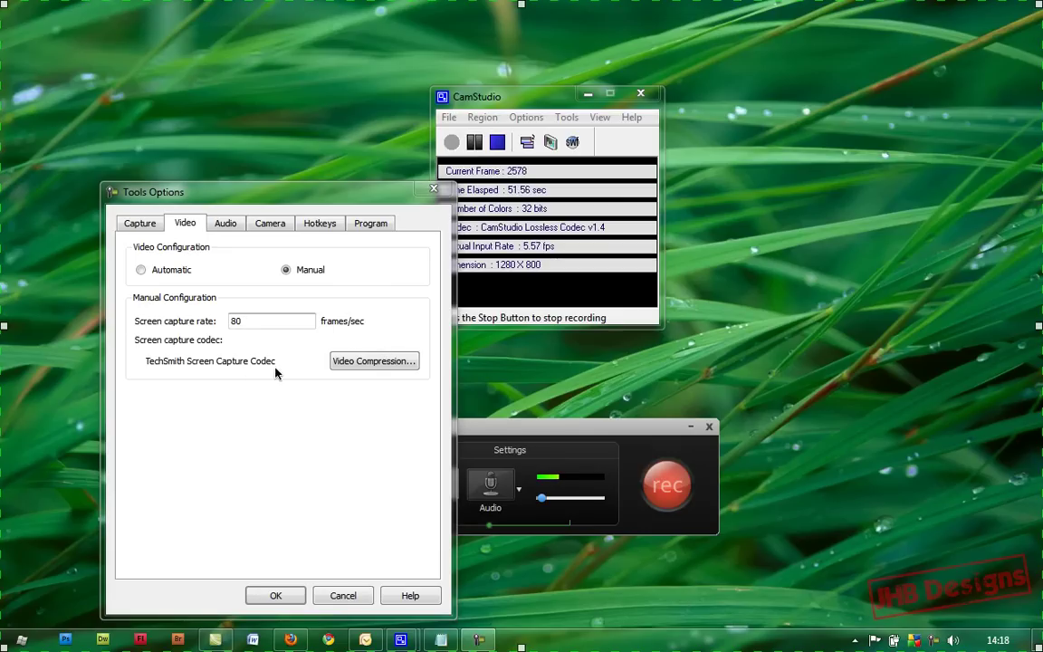
# Check the audio format, keeping 22.050 kHz, 16 Bit, Stereo, then cancel.
pyautogui.click(229, 223)
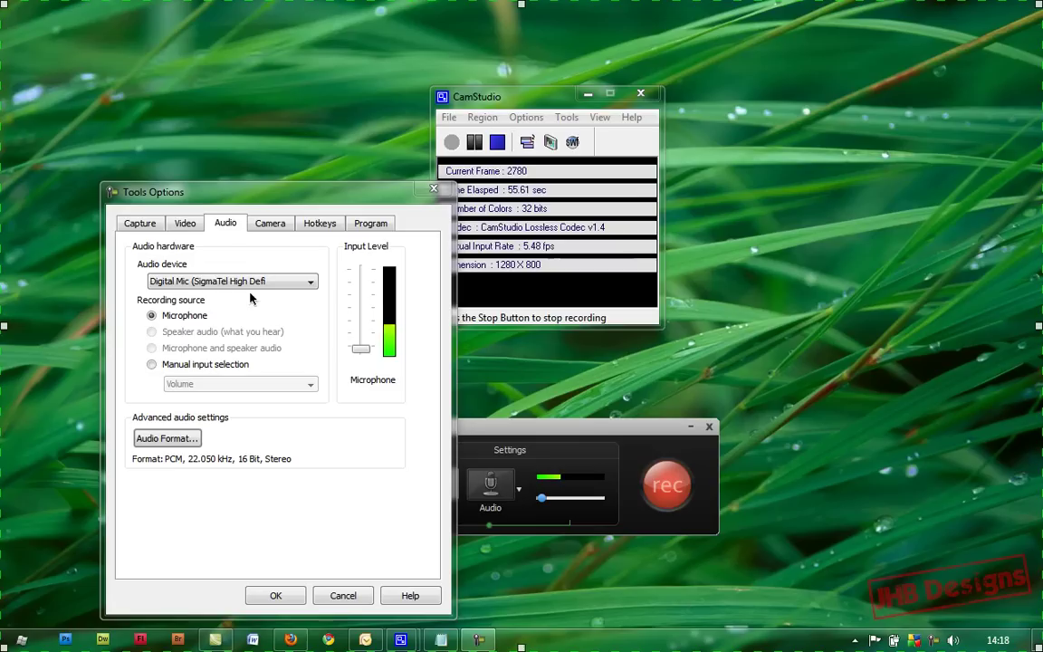
pyautogui.click(179, 440)
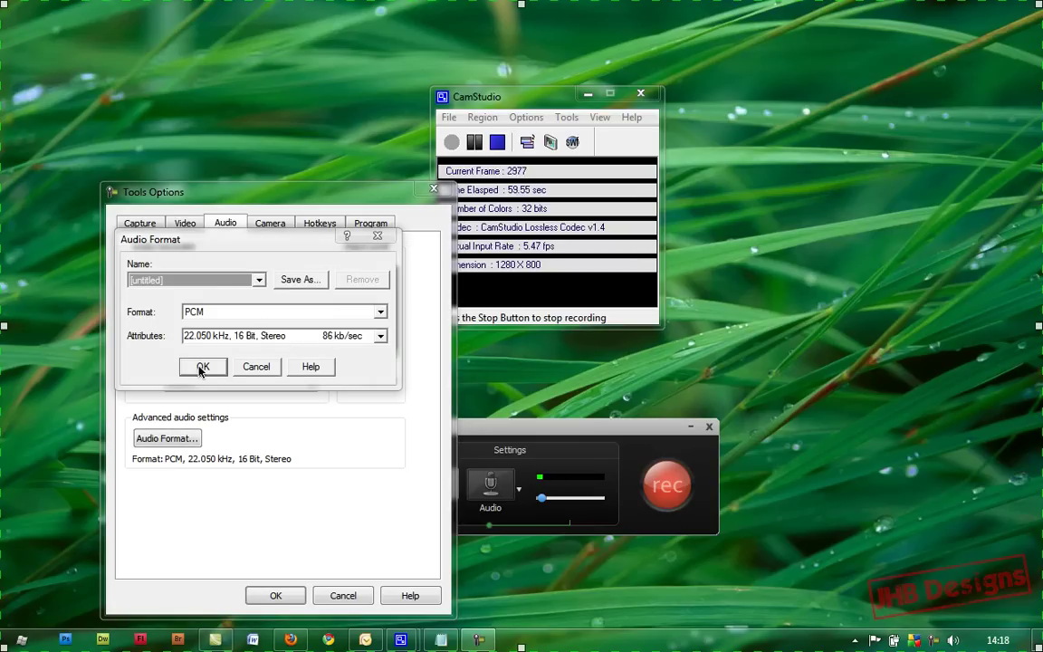
pyautogui.click(226, 336)
pyautogui.click(234, 351)
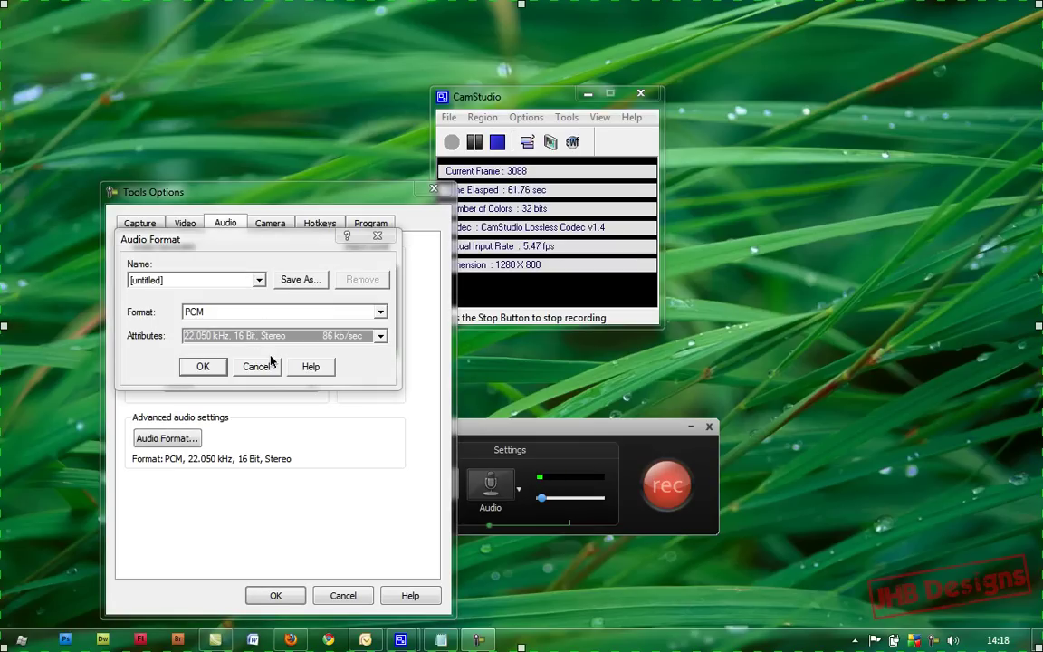
pyautogui.click(260, 366)
# Review the Camera, Hotkeys, Program and Capture tabs, returning to Video.
pyautogui.click(270, 223)
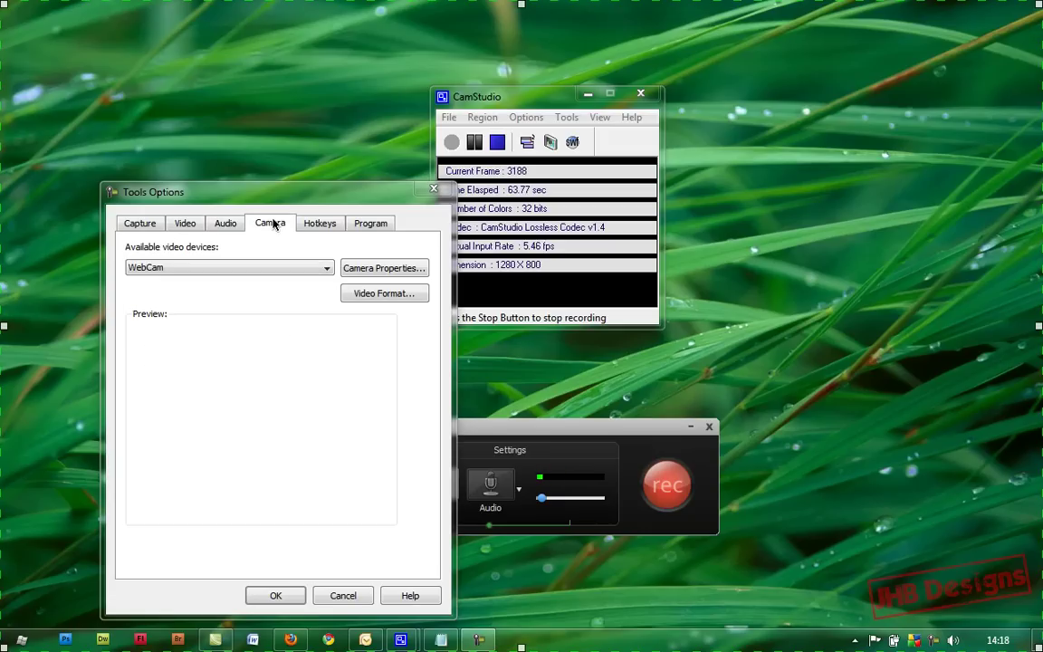
pyautogui.click(312, 224)
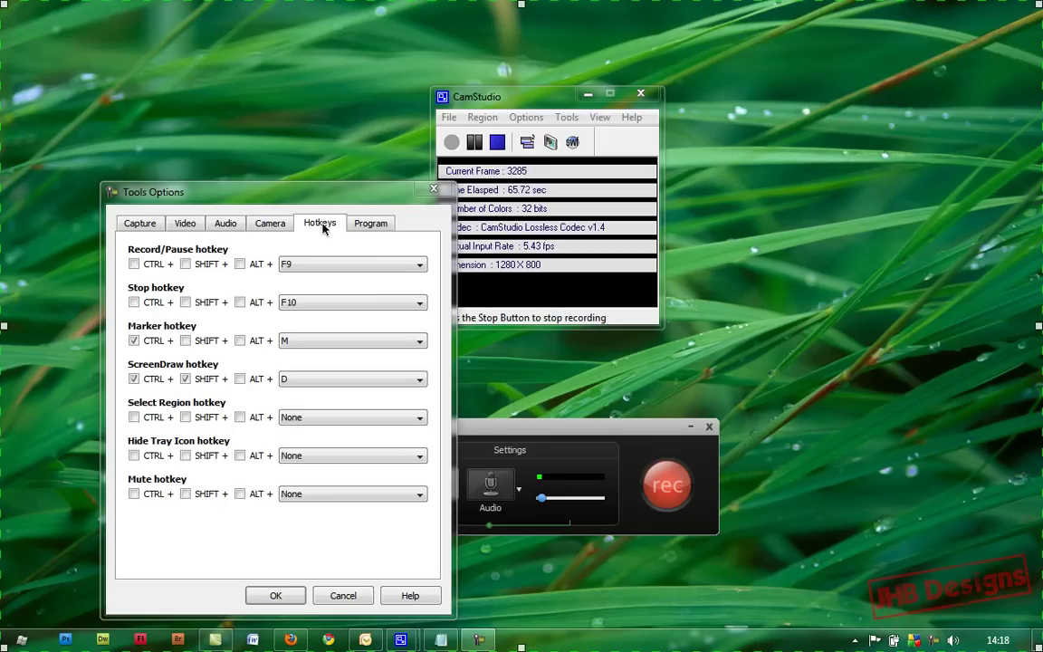
pyautogui.click(371, 223)
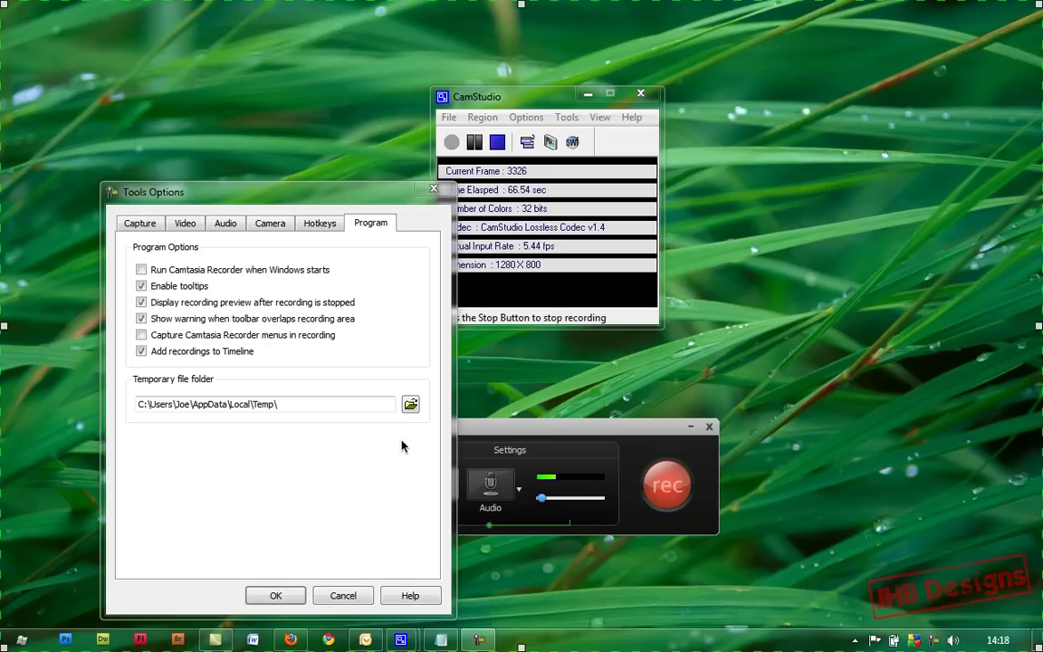
pyautogui.click(165, 224)
pyautogui.click(184, 223)
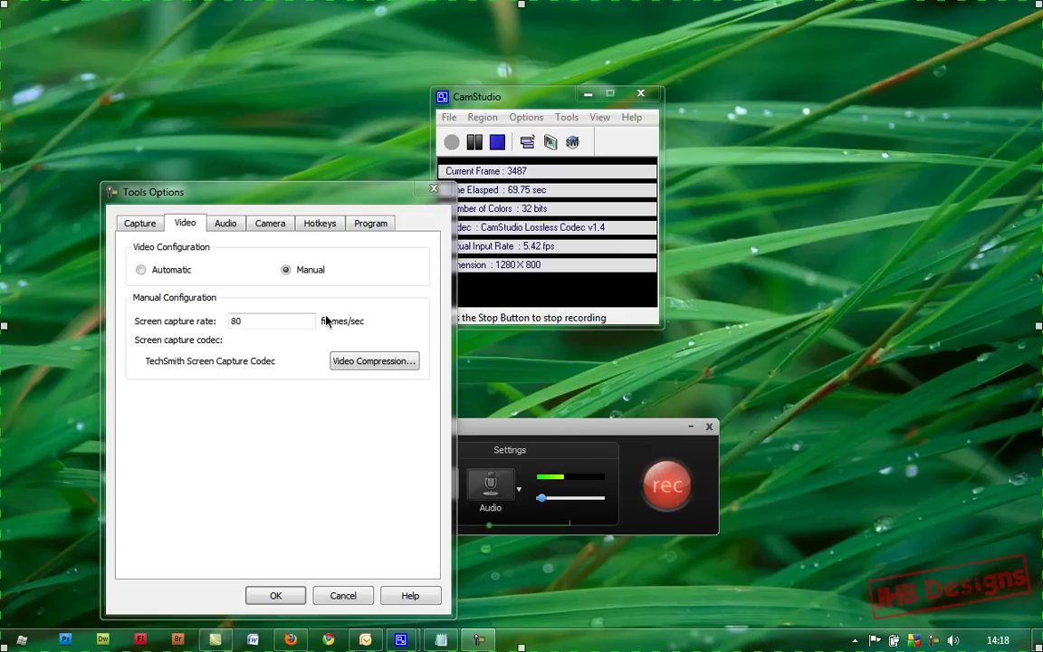
# Inspect the TechSmith Screen Capture Codec settings unchanged and confirm the options with OK.
pyautogui.click(381, 367)
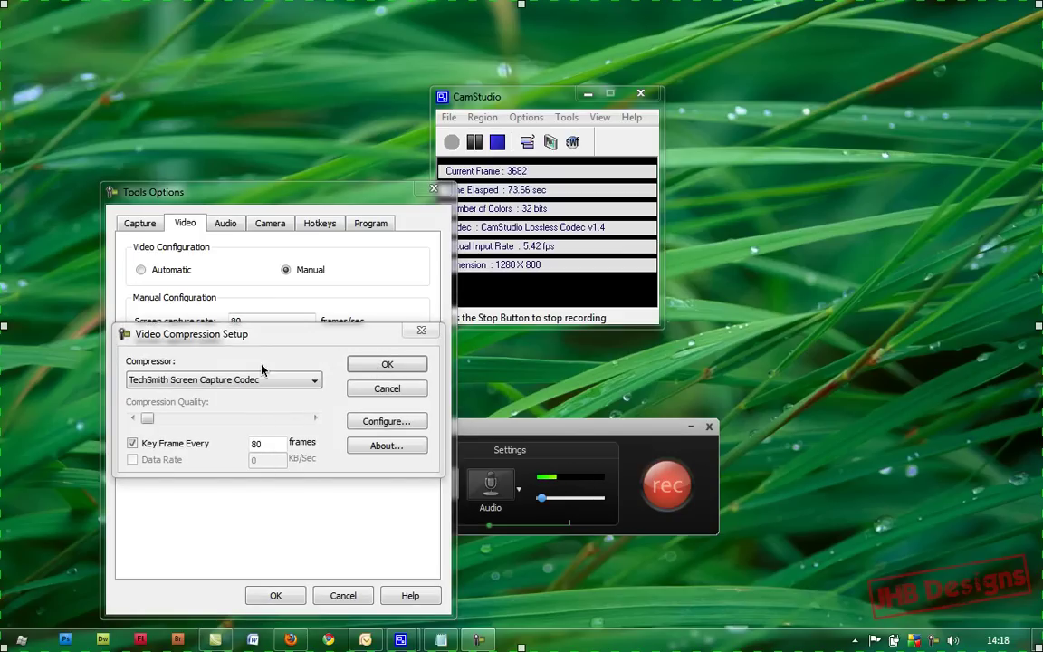
pyautogui.click(401, 422)
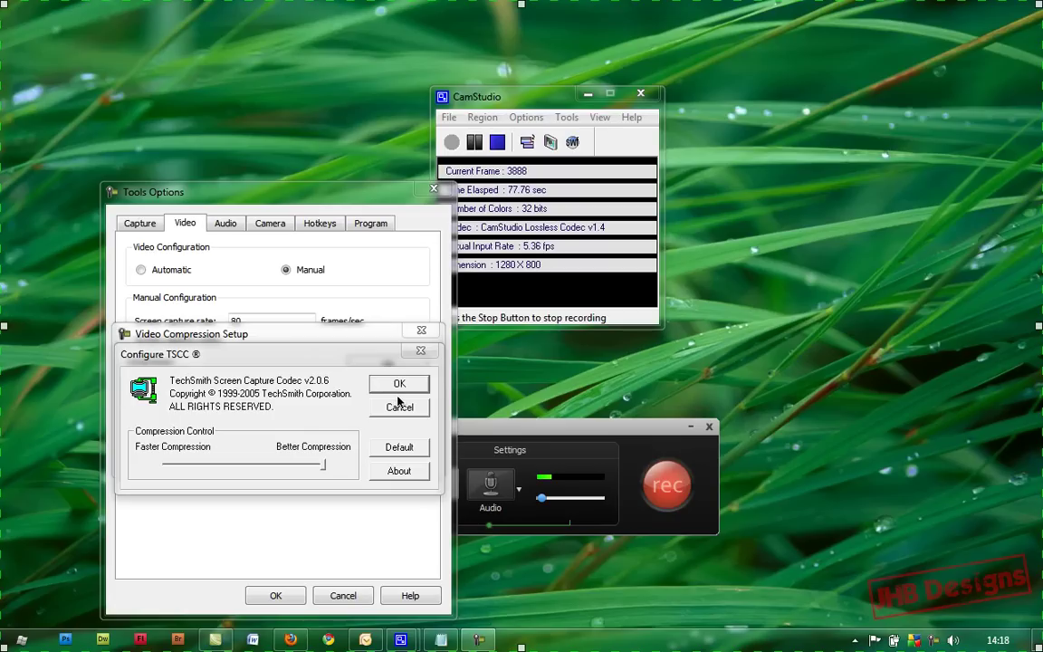
pyautogui.click(400, 383)
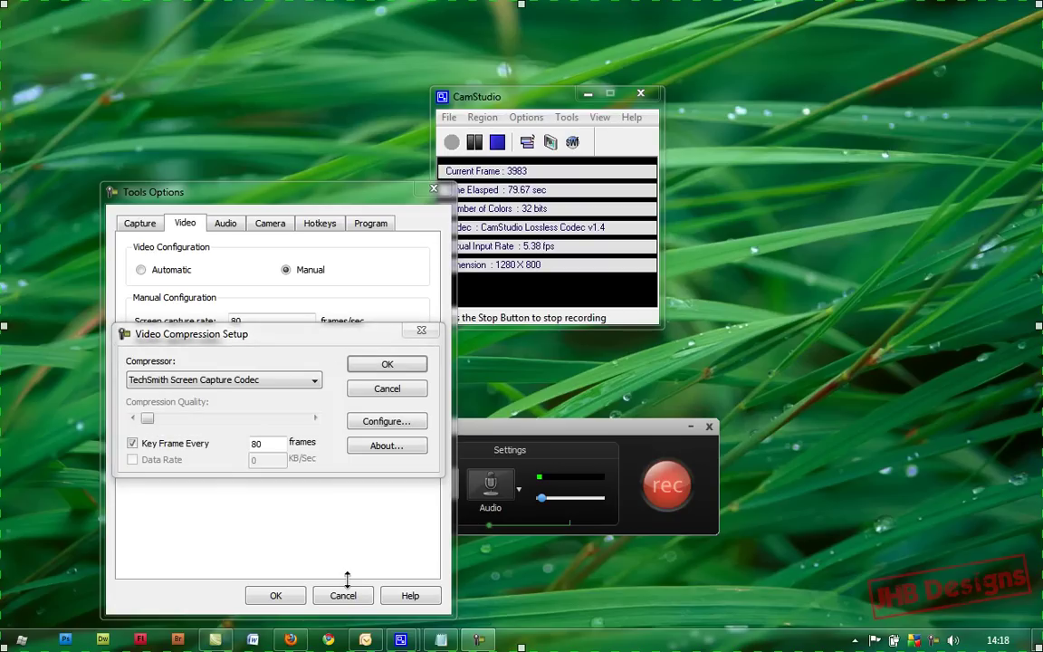
pyautogui.click(389, 389)
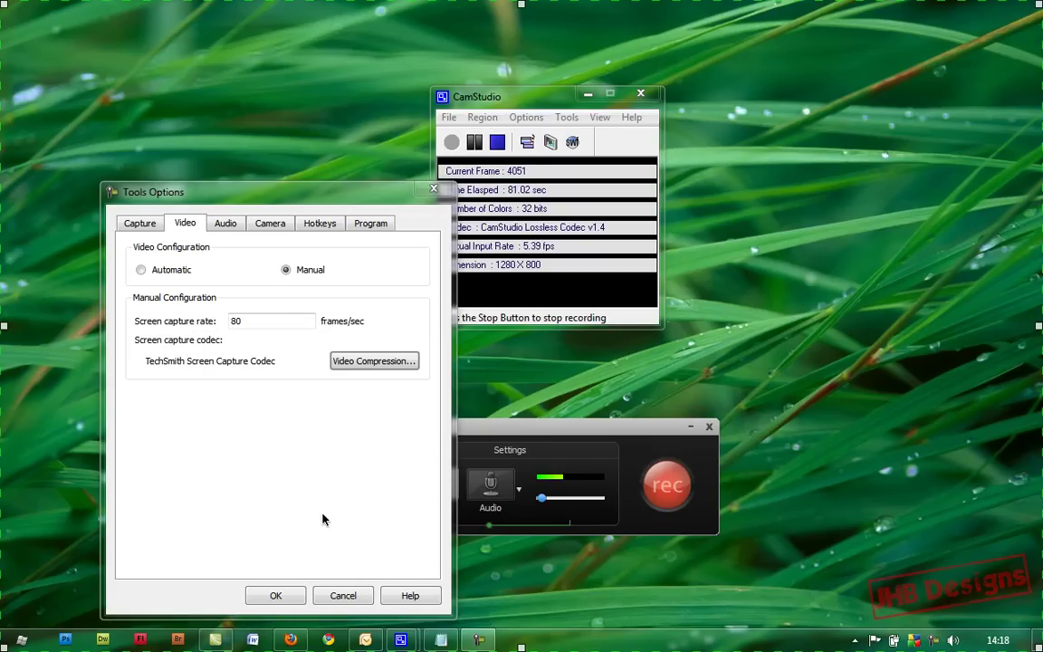
pyautogui.click(299, 594)
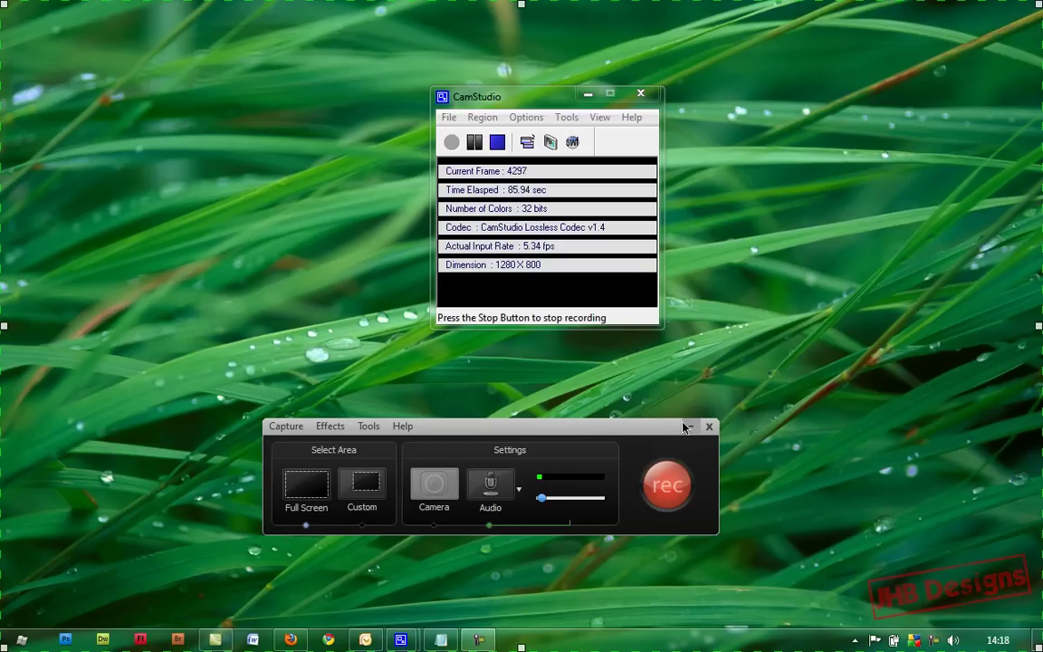
# Record a roughly 5-second screen capture, stopping it with F10.
pyautogui.click(664, 498)
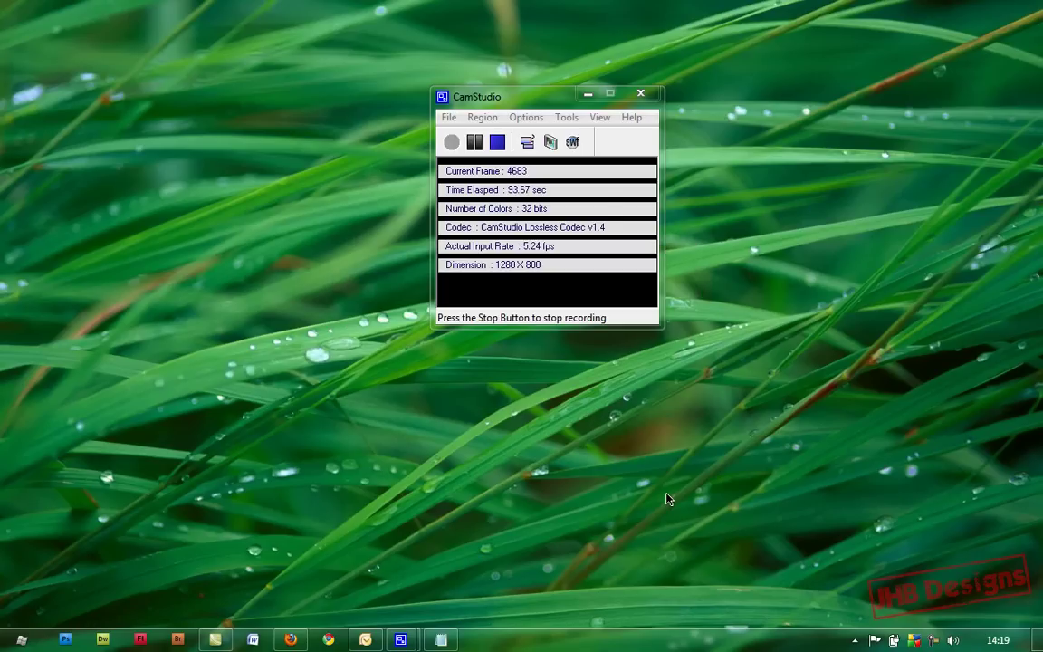
pyautogui.press('F10')
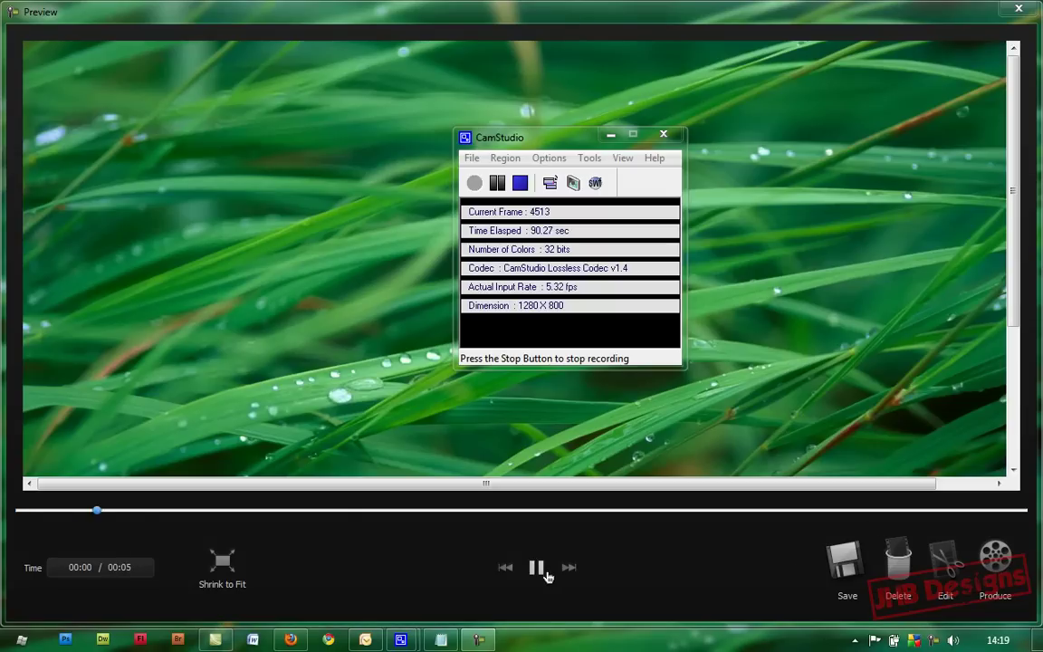
# Stop the preview and save the clip as capture-2.avi for editing in Camtasia Studio.
pyautogui.click(536, 567)
pyautogui.click(977, 568)
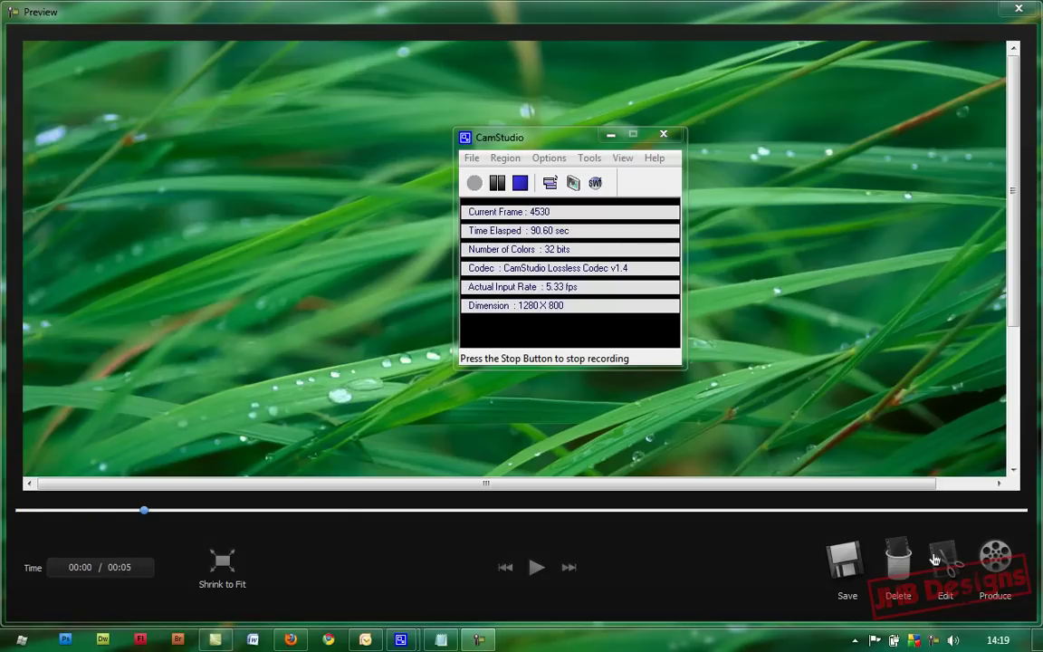
pyautogui.click(395, 393)
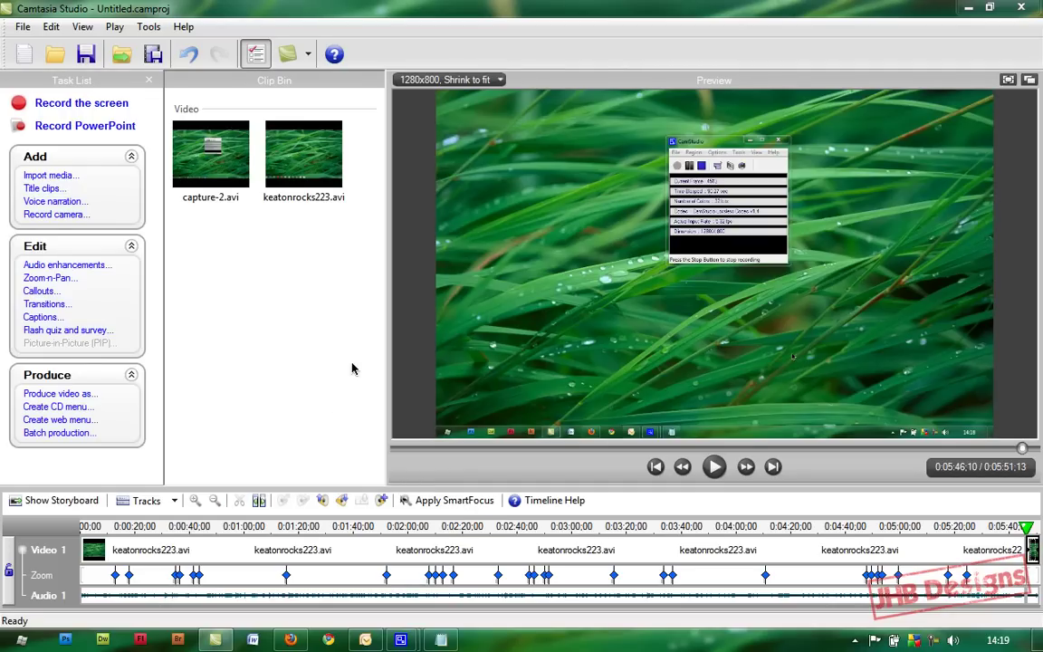
# Start Produce video as with the Custom production settings preset and advance to file format.
pyautogui.click(91, 395)
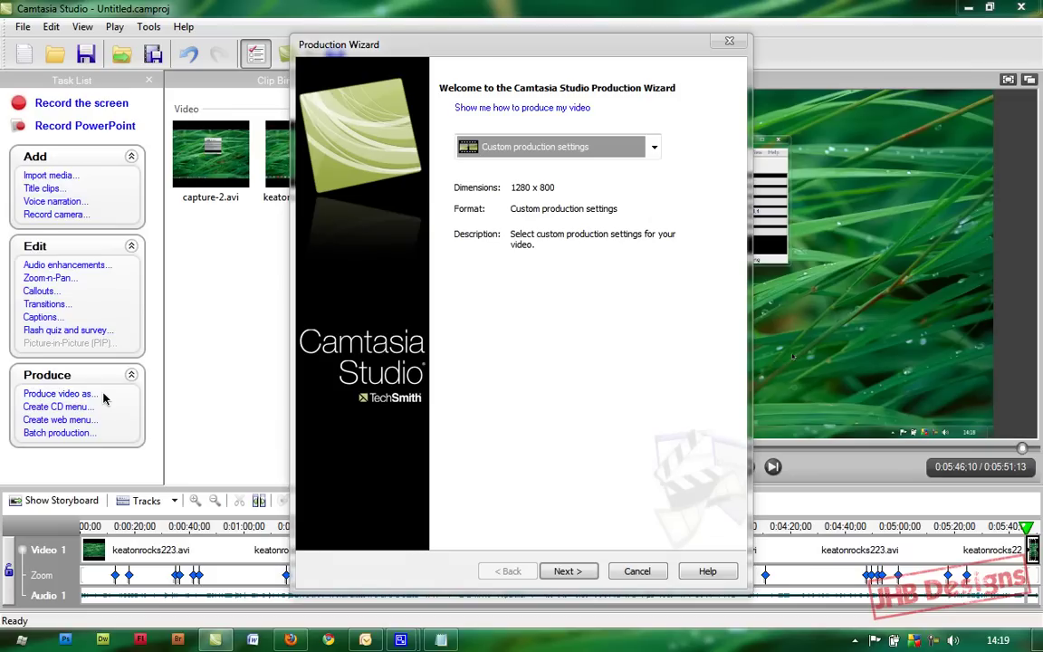
pyautogui.click(539, 149)
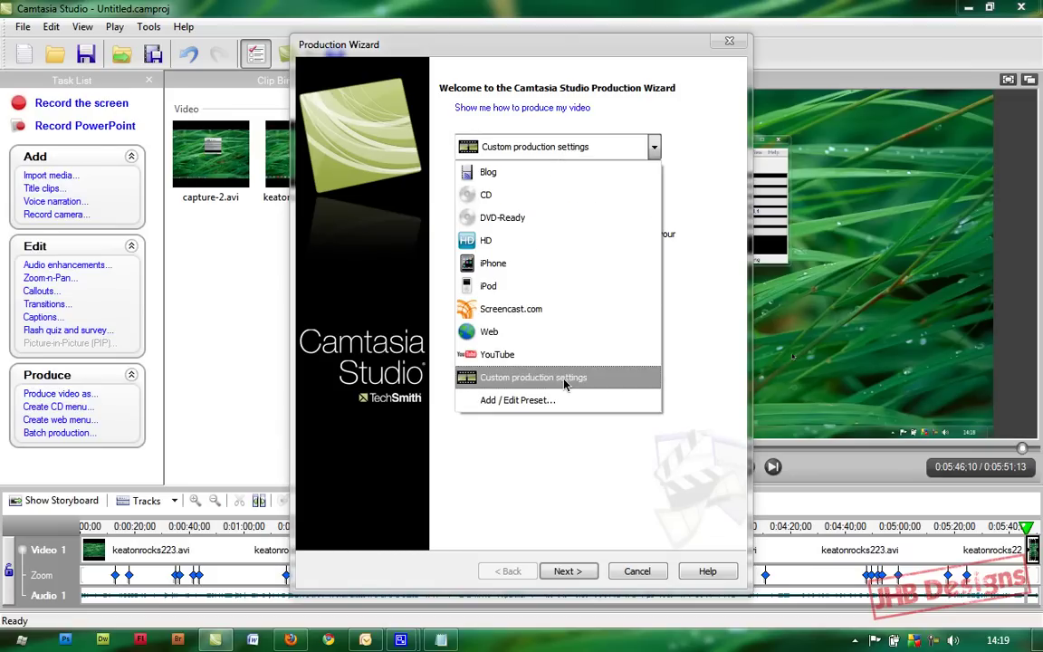
pyautogui.click(521, 378)
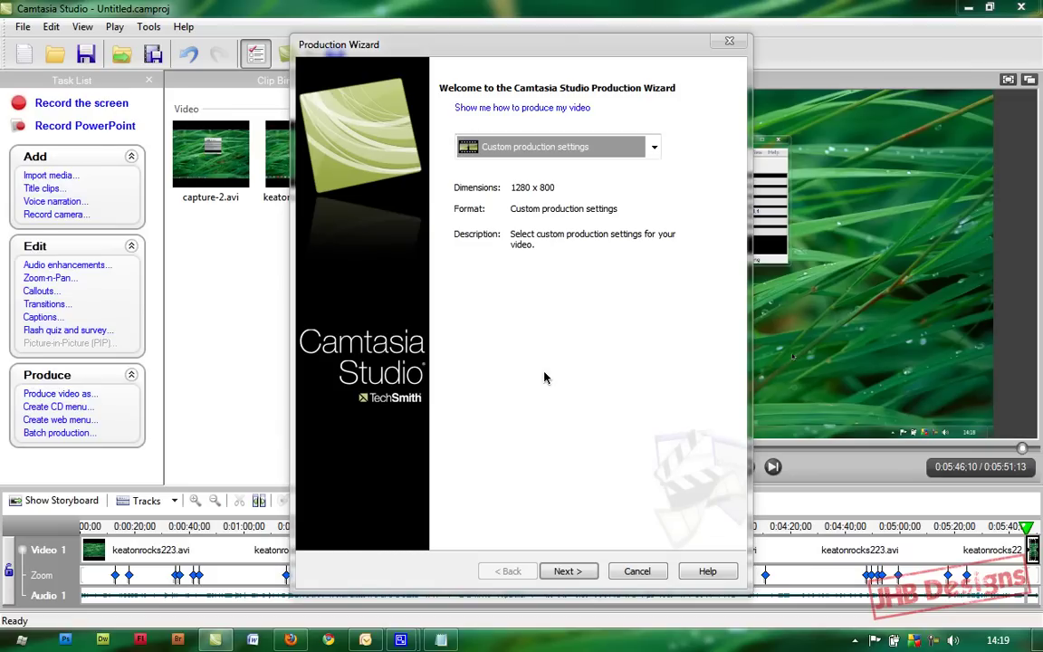
pyautogui.click(586, 572)
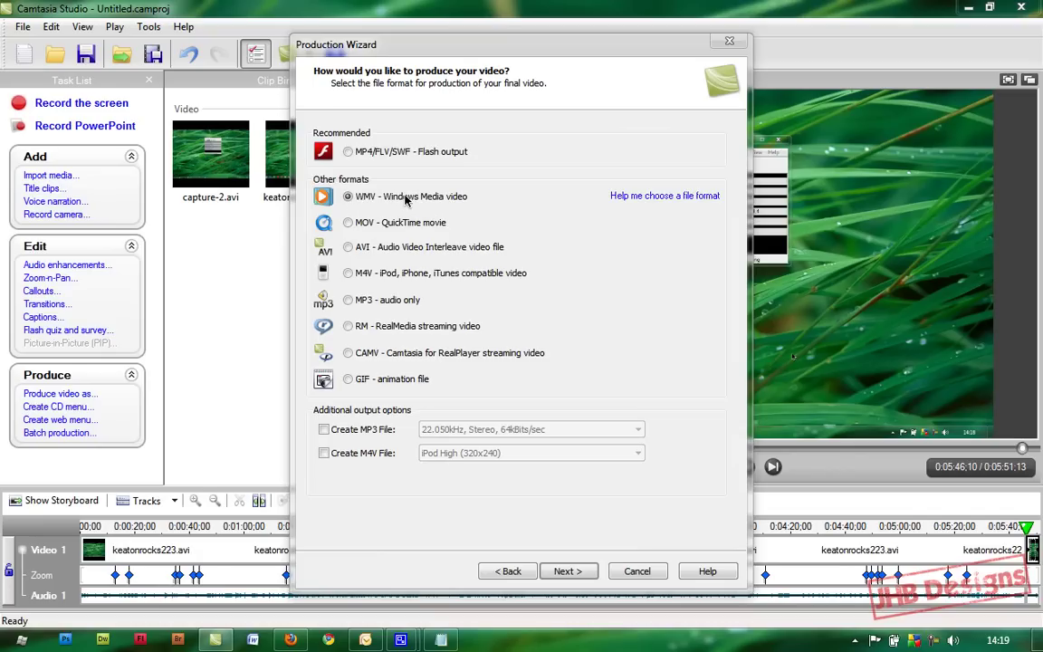
# Choose WMV with the recommended best quality profile at 1280×800 video size.
pyautogui.click(587, 570)
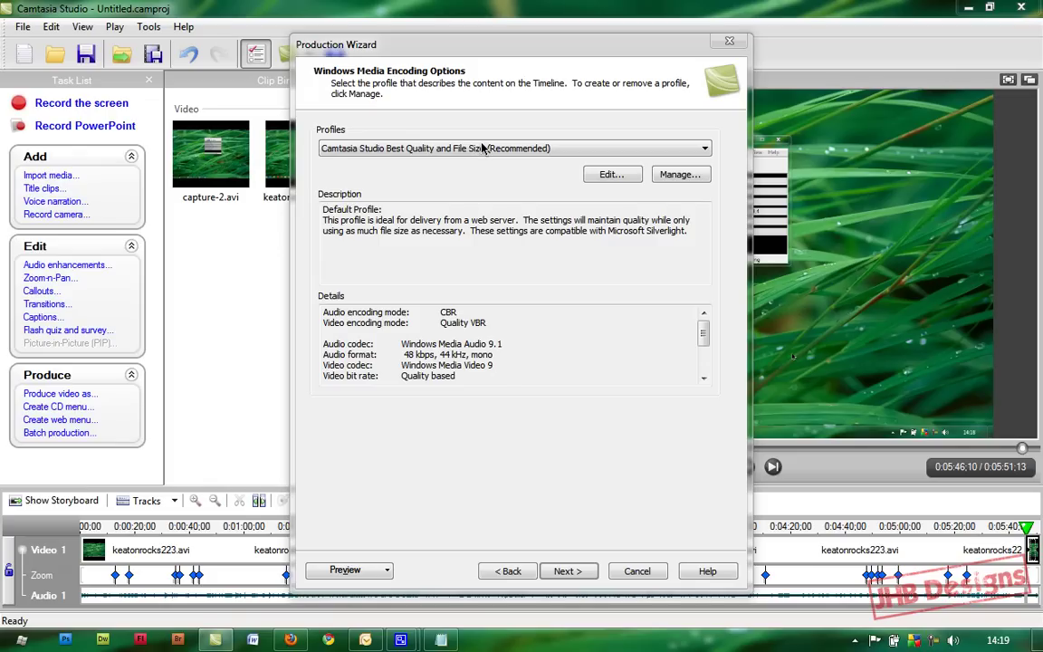
pyautogui.click(452, 145)
pyautogui.click(456, 145)
pyautogui.click(585, 572)
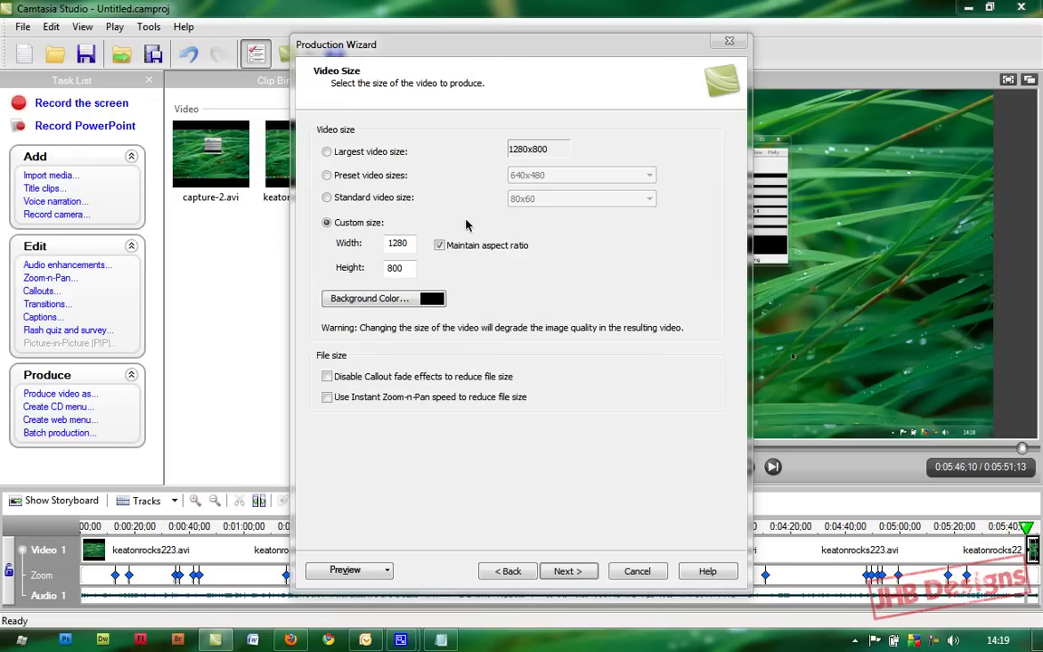
pyautogui.doubleClick(399, 242)
pyautogui.doubleClick(409, 270)
# Name the production 'tutorialtest', start rendering, and minimize CamStudio.
pyautogui.click(568, 570)
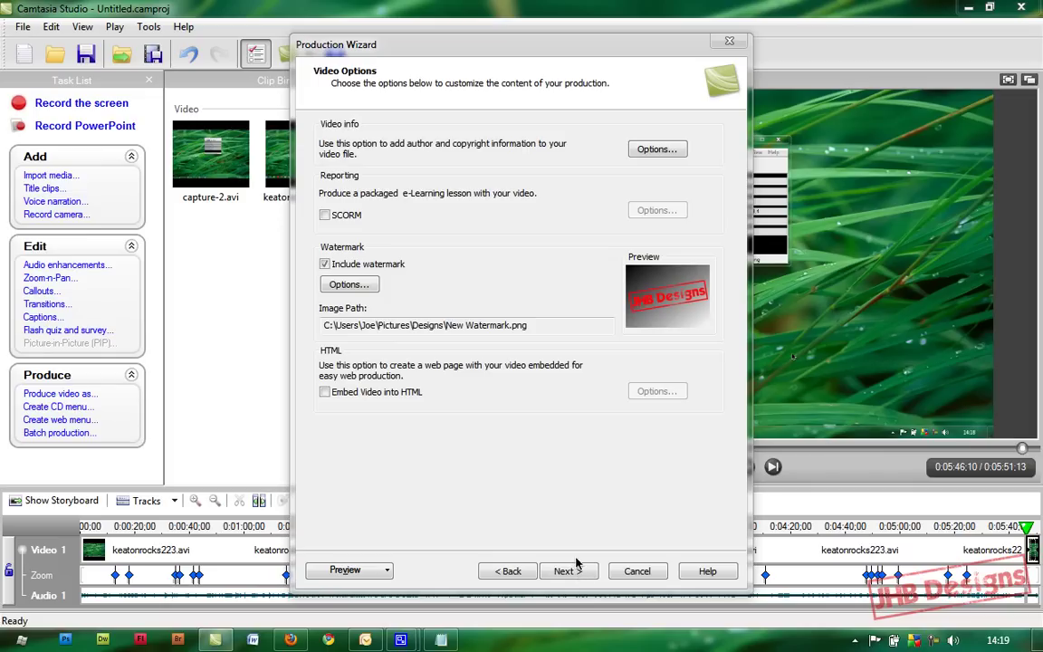
pyautogui.click(572, 573)
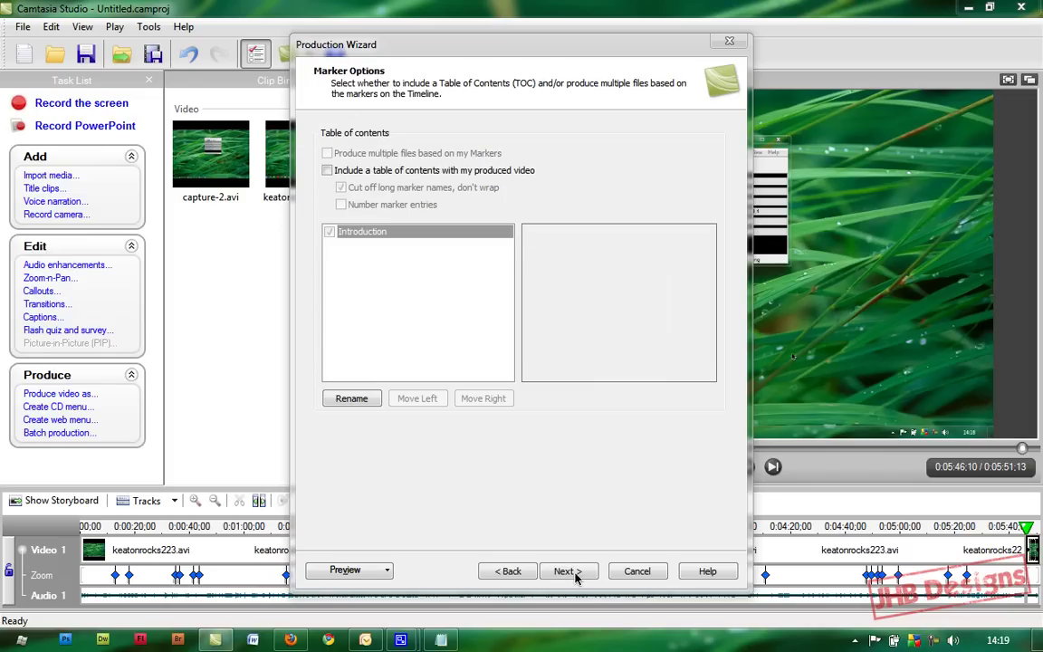
pyautogui.click(574, 572)
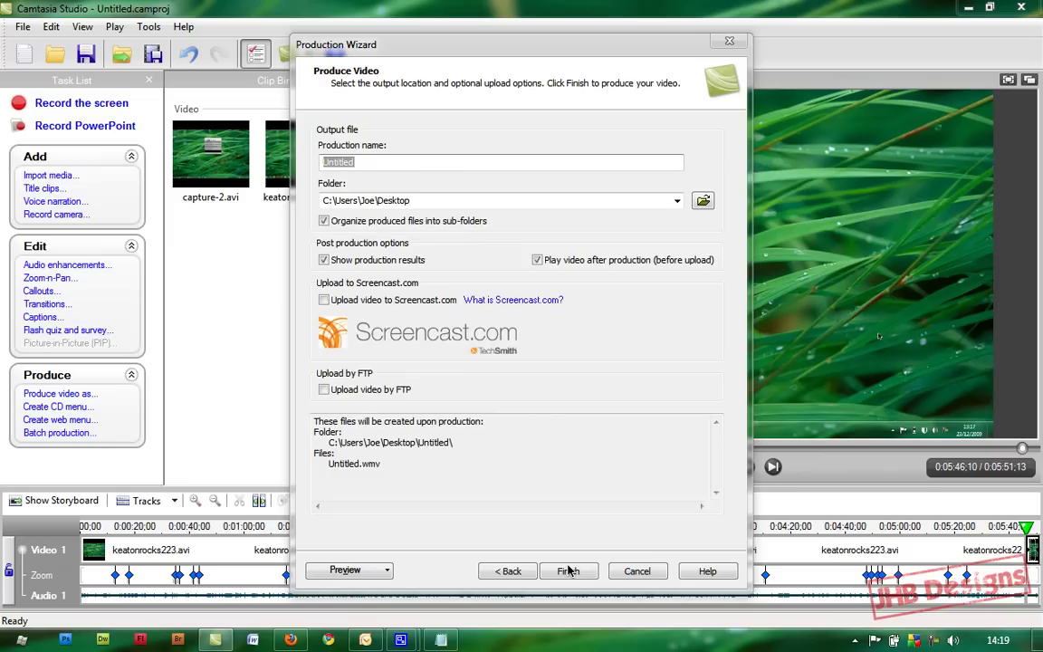
pyautogui.write('tut')
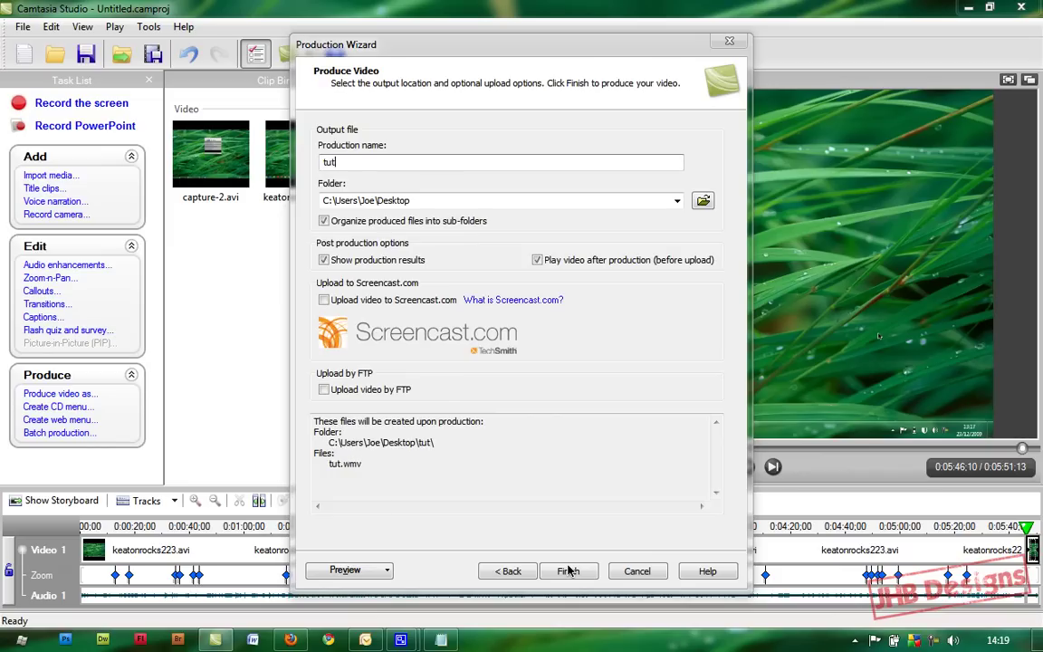
pyautogui.write('orialtest')
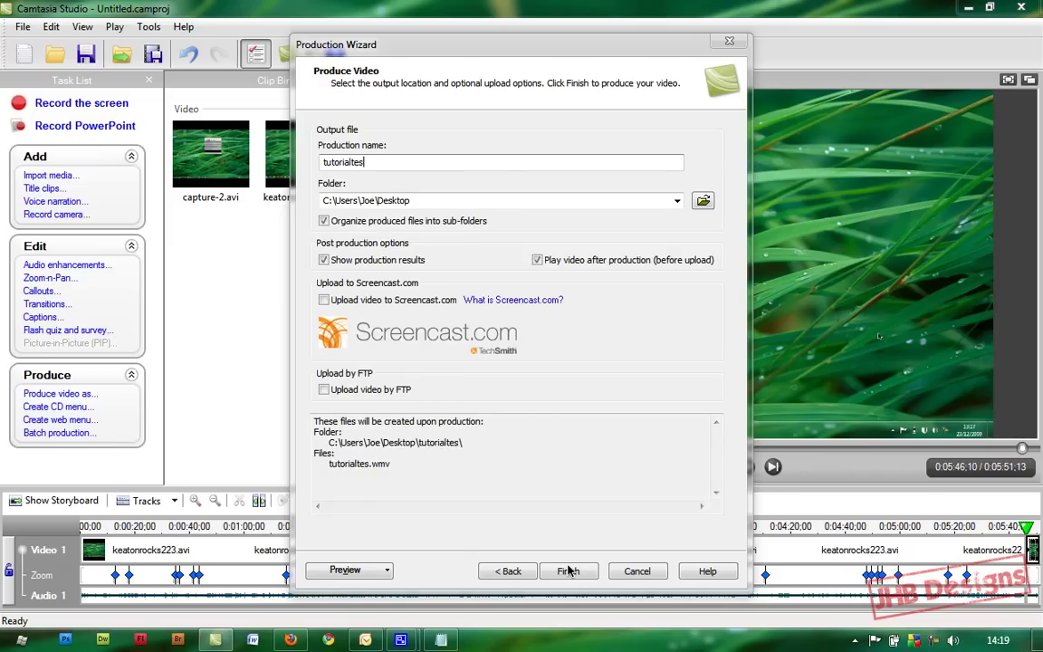
pyautogui.click(569, 570)
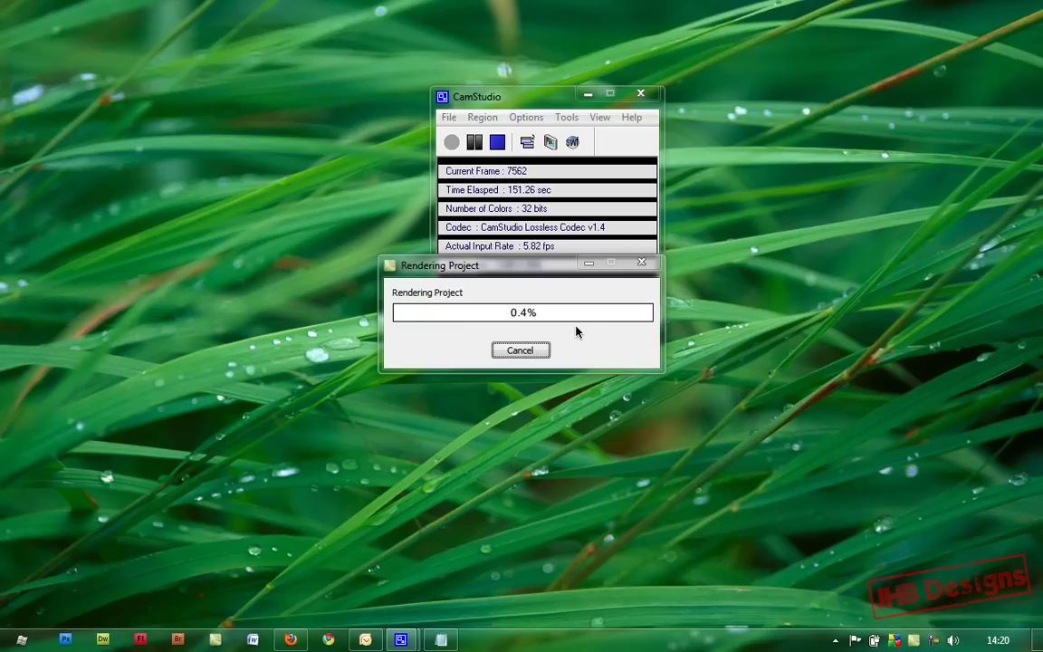
pyautogui.click(586, 93)
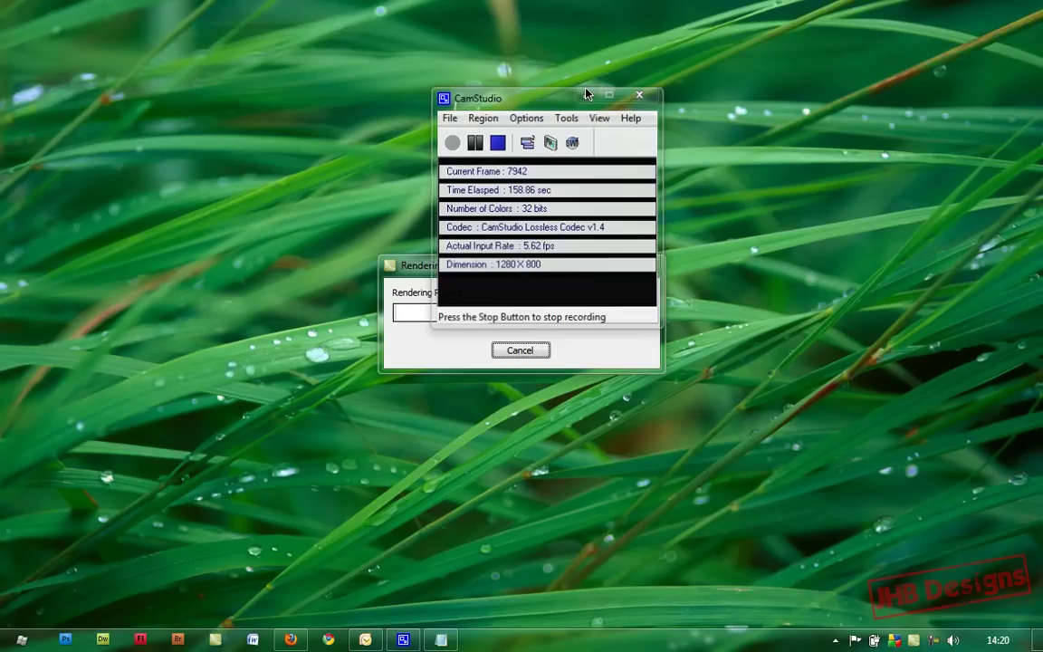
# Minimize the rendering window and expand the new video's name, description and privacy settings in maximized Firefox.
pyautogui.click(590, 265)
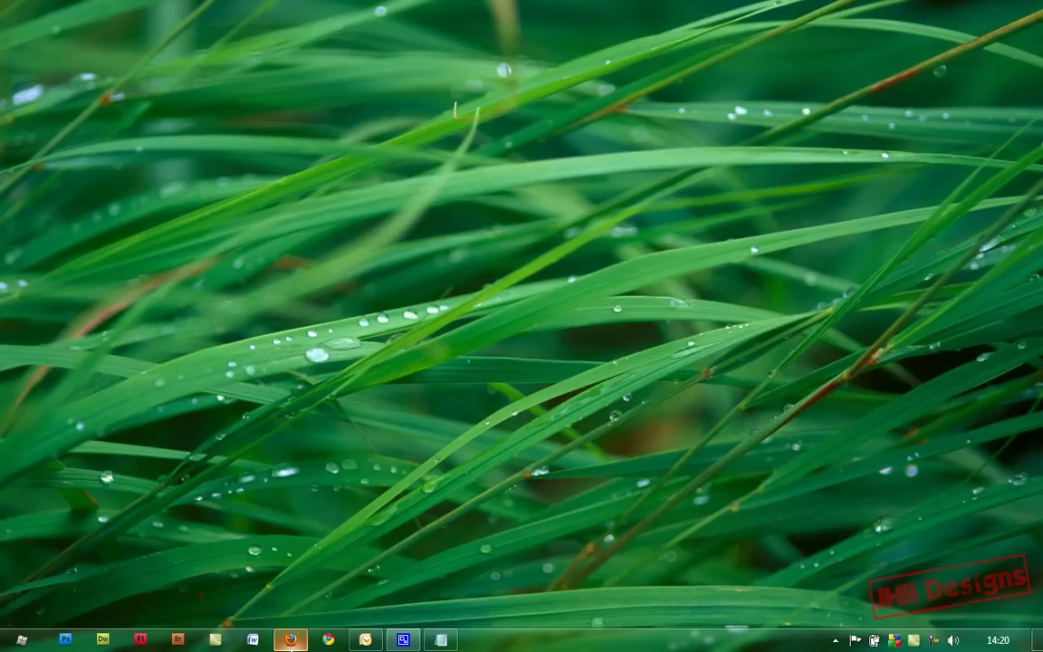
pyautogui.click(290, 639)
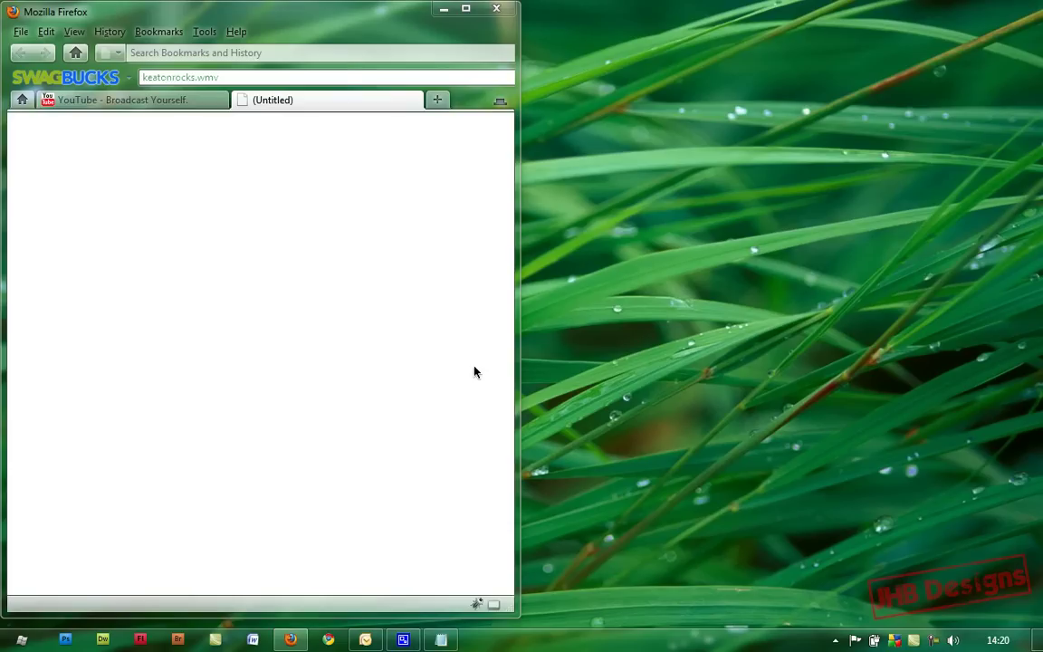
pyautogui.click(154, 100)
pyautogui.click(466, 11)
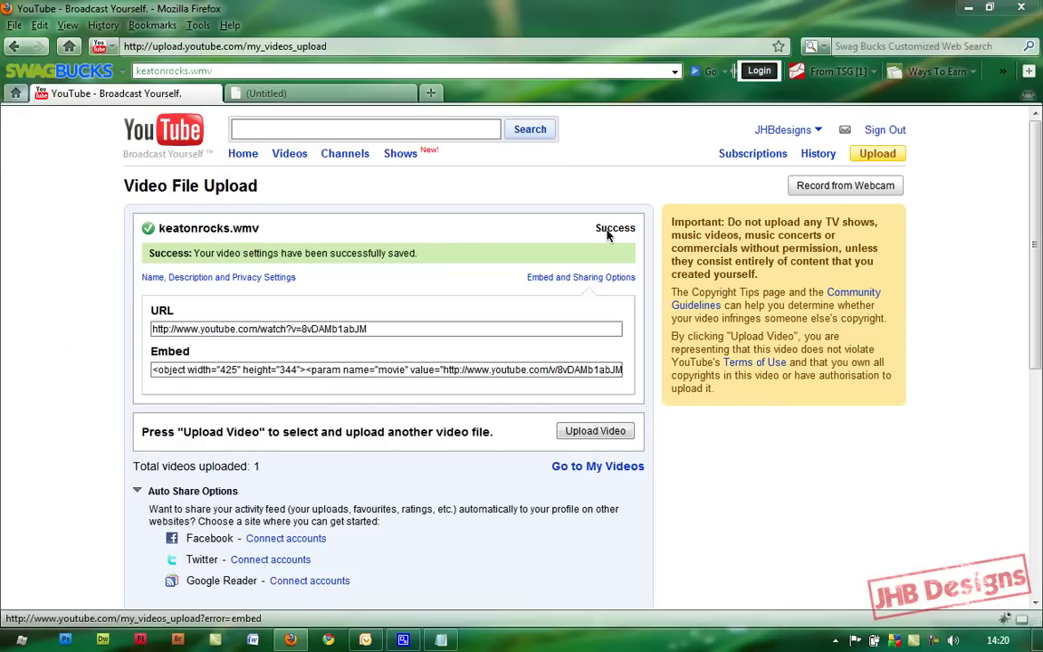
pyautogui.click(215, 279)
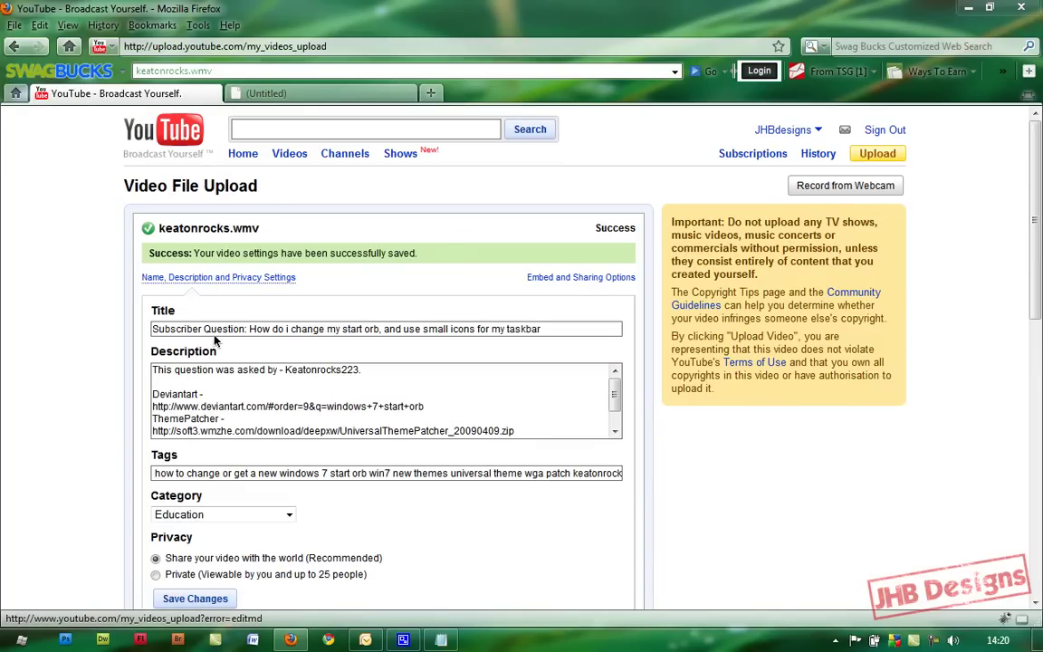
# Open My Videos in a new tab and switch to it.
pyautogui.scroll(-1, 217, 421)
pyautogui.moveTo(794, 130)
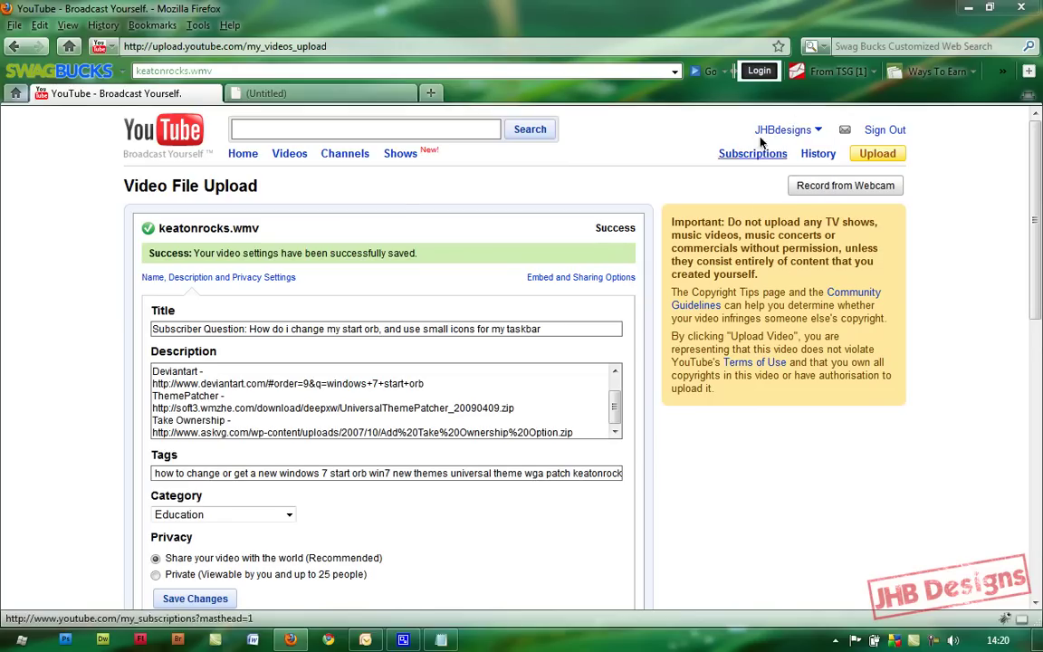
pyautogui.rightClick(789, 166)
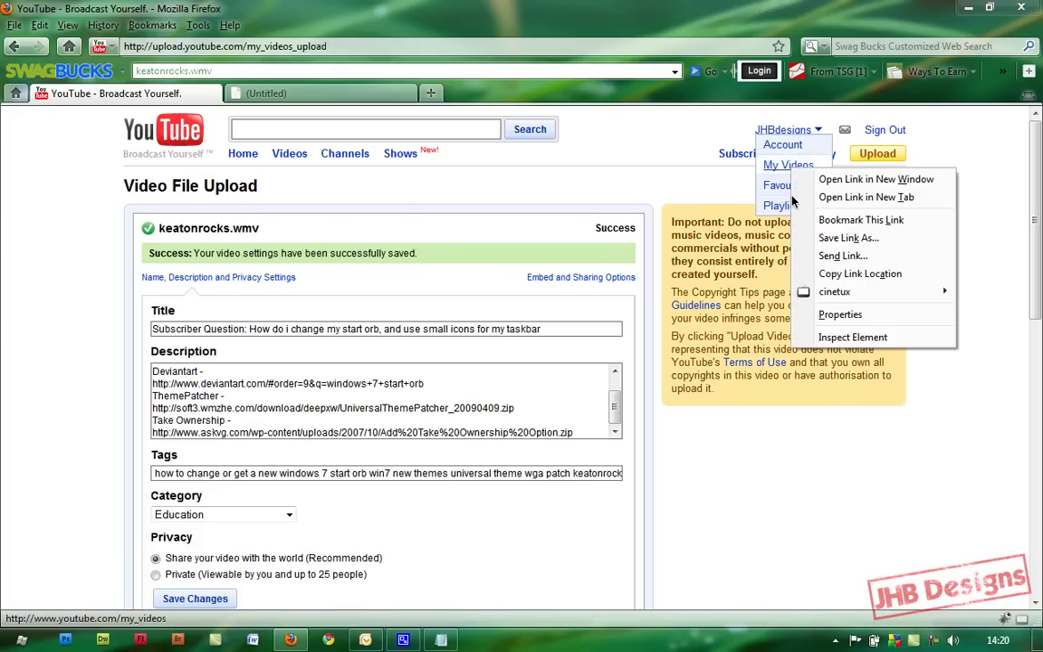
pyautogui.click(834, 199)
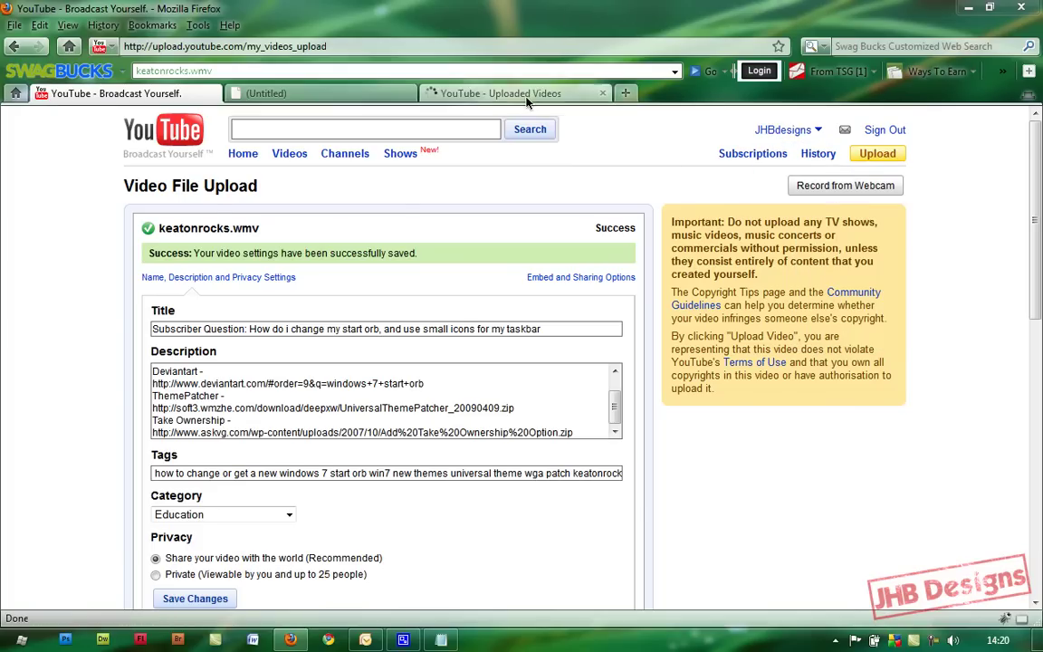
pyautogui.click(526, 96)
# Look through the Update - New Website video's edit page, then return to the uploaded videos list.
pyautogui.scroll(-3, 531, 296)
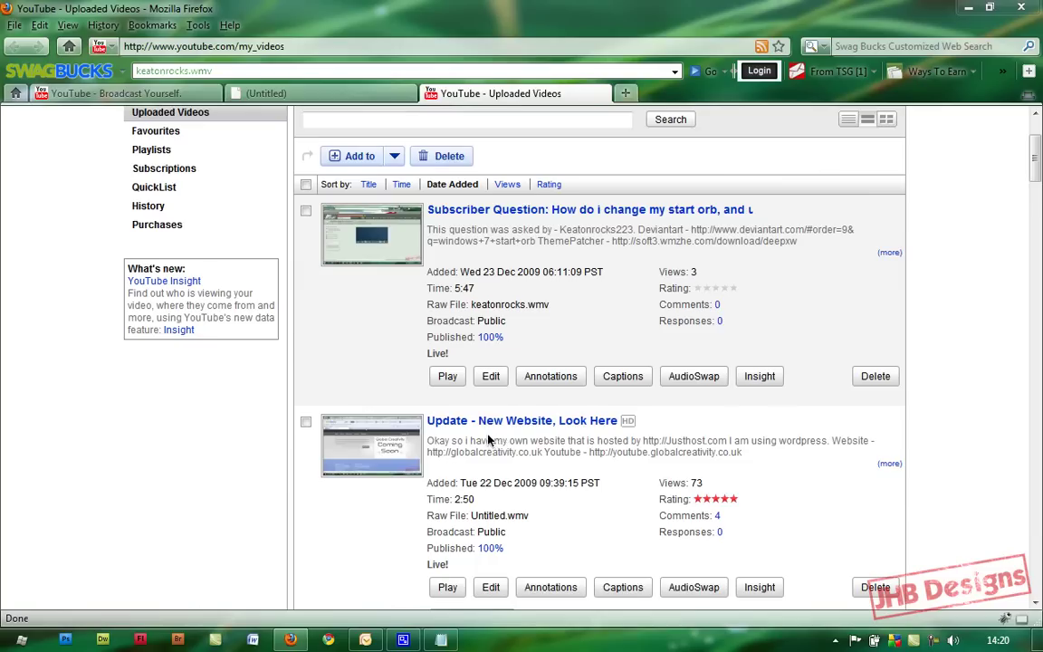
pyautogui.scroll(-3, 453, 391)
pyautogui.click(489, 448)
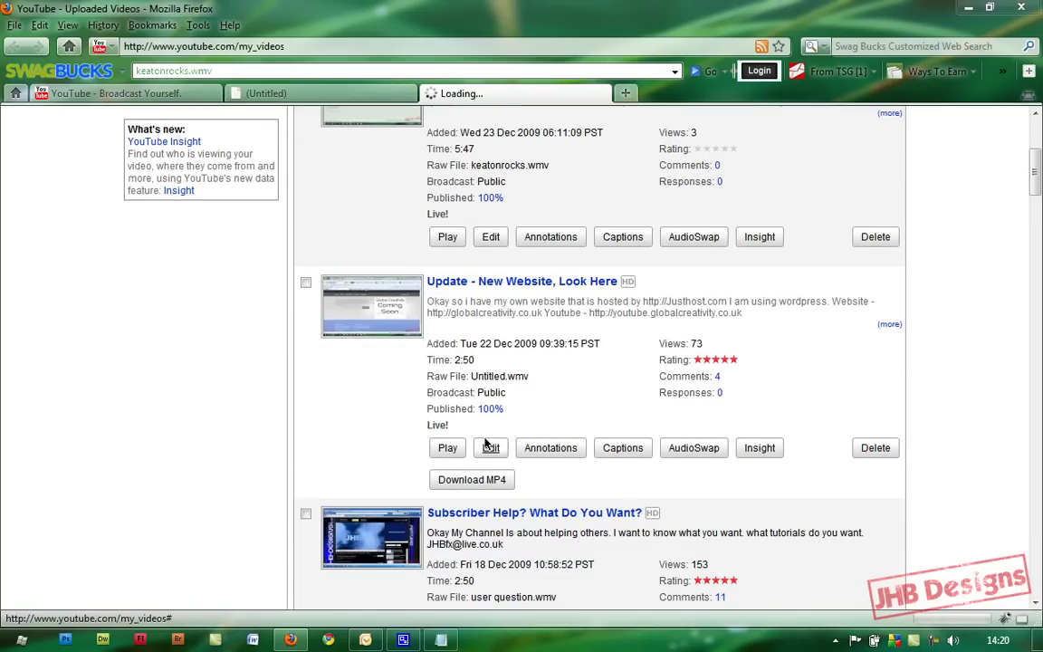
pyautogui.scroll(-3, 466, 386)
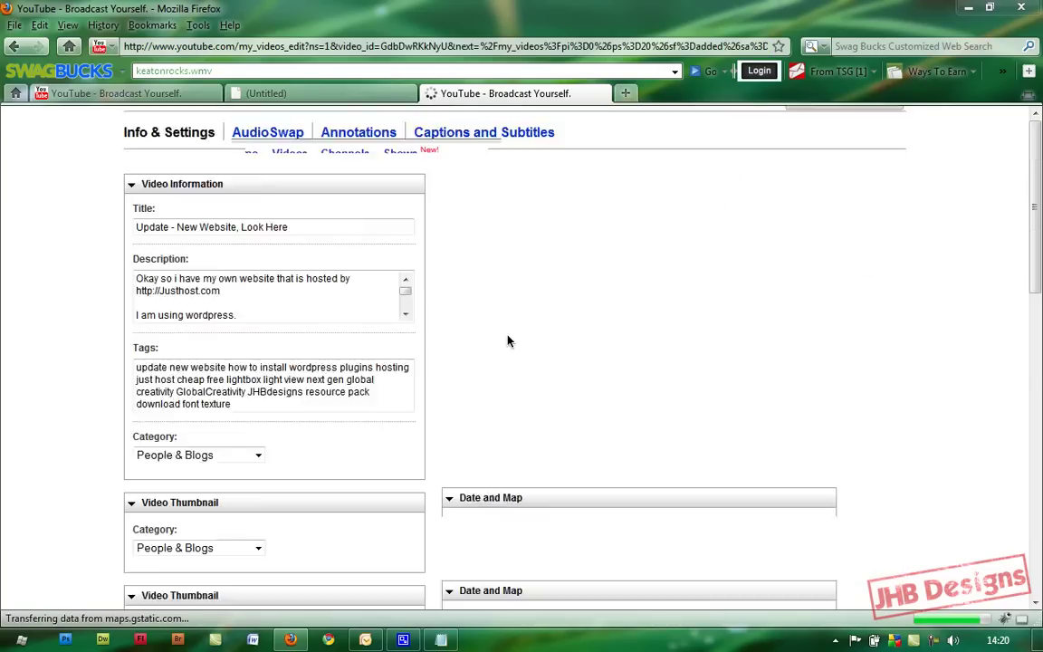
pyautogui.scroll(-3, 507, 339)
pyautogui.scroll(2, 306, 288)
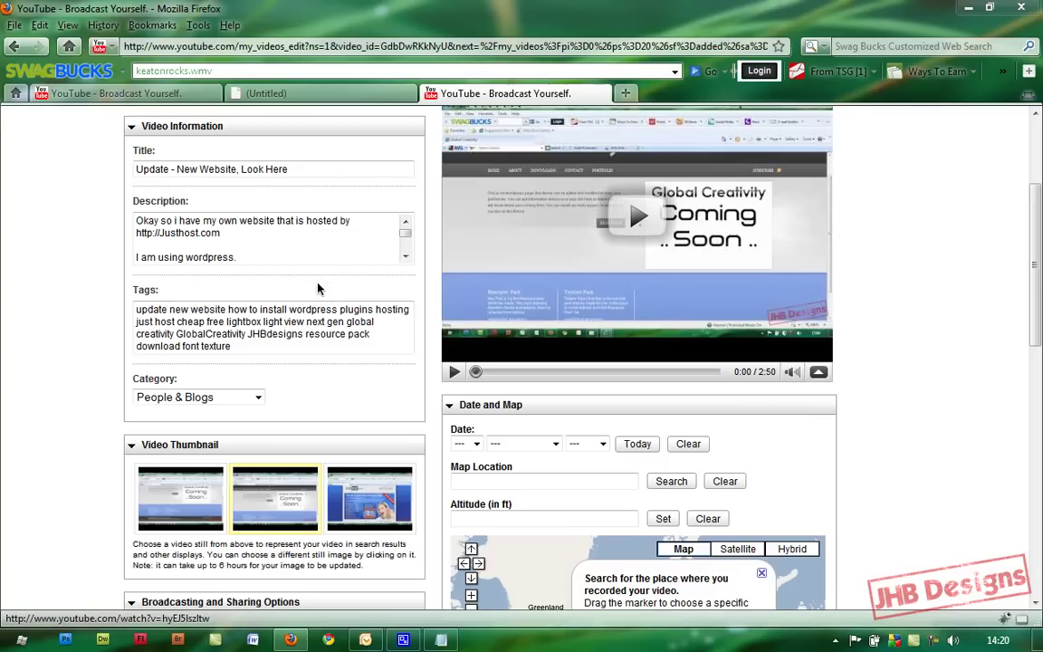
pyautogui.scroll(4, 584, 175)
pyautogui.click(784, 130)
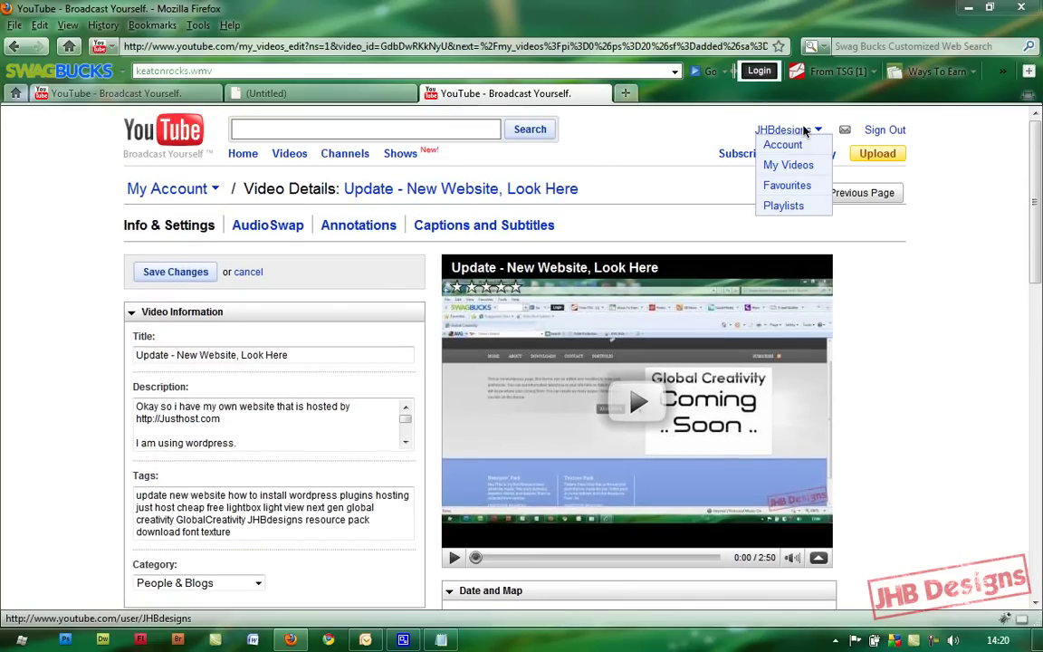
pyautogui.click(787, 165)
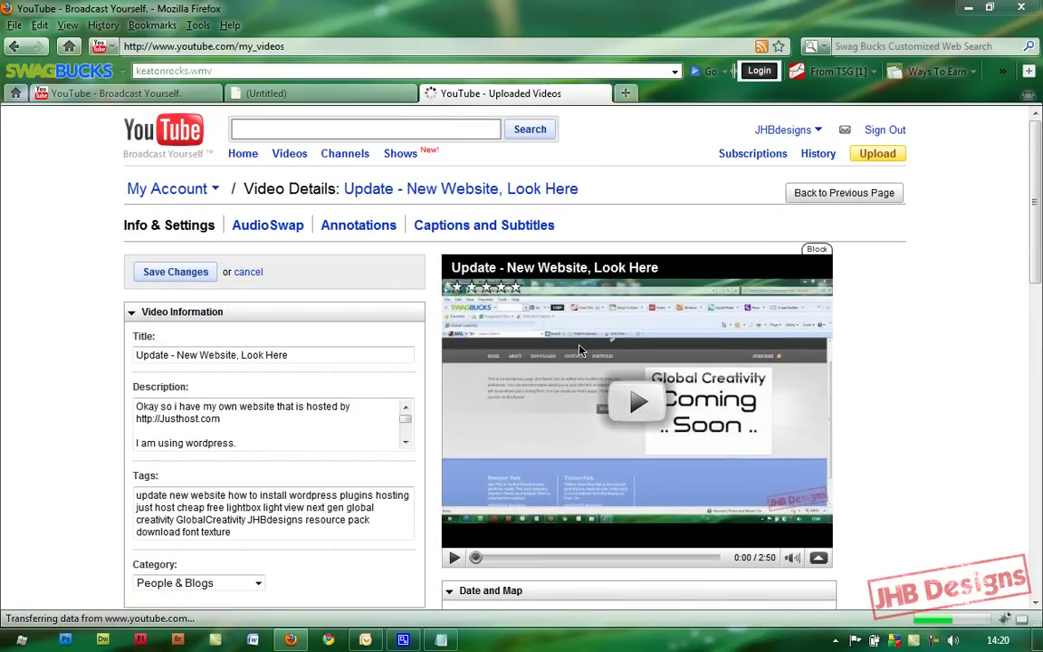
# Open the Subscriber Help video's details and select its yt:stretch=16:9 tag.
pyautogui.scroll(-3, 524, 396)
pyautogui.scroll(-6, 523, 396)
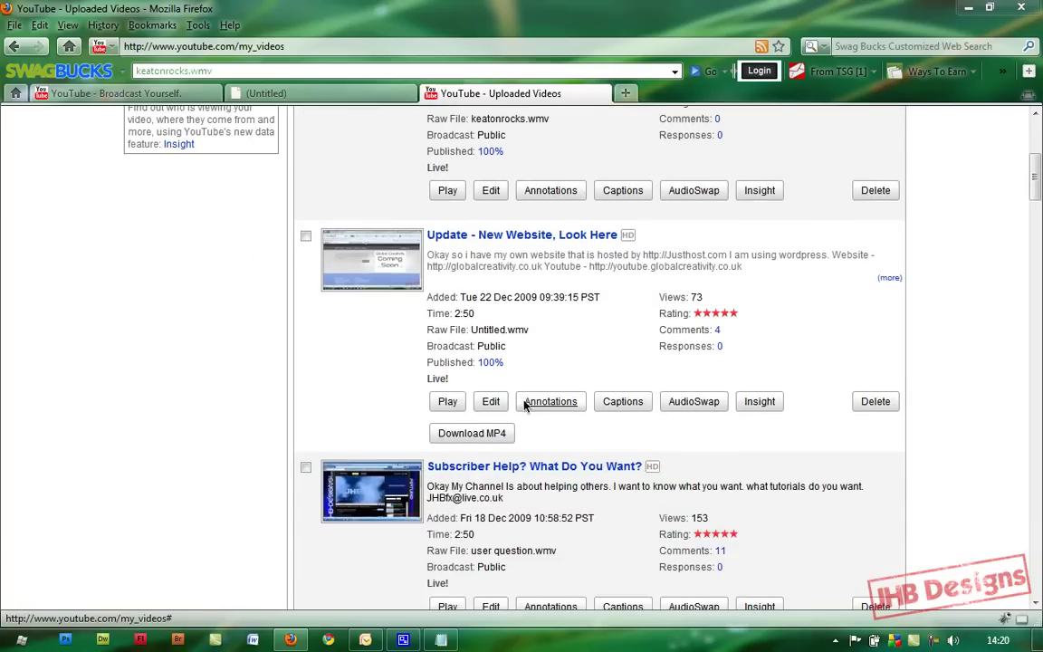
pyautogui.click(477, 473)
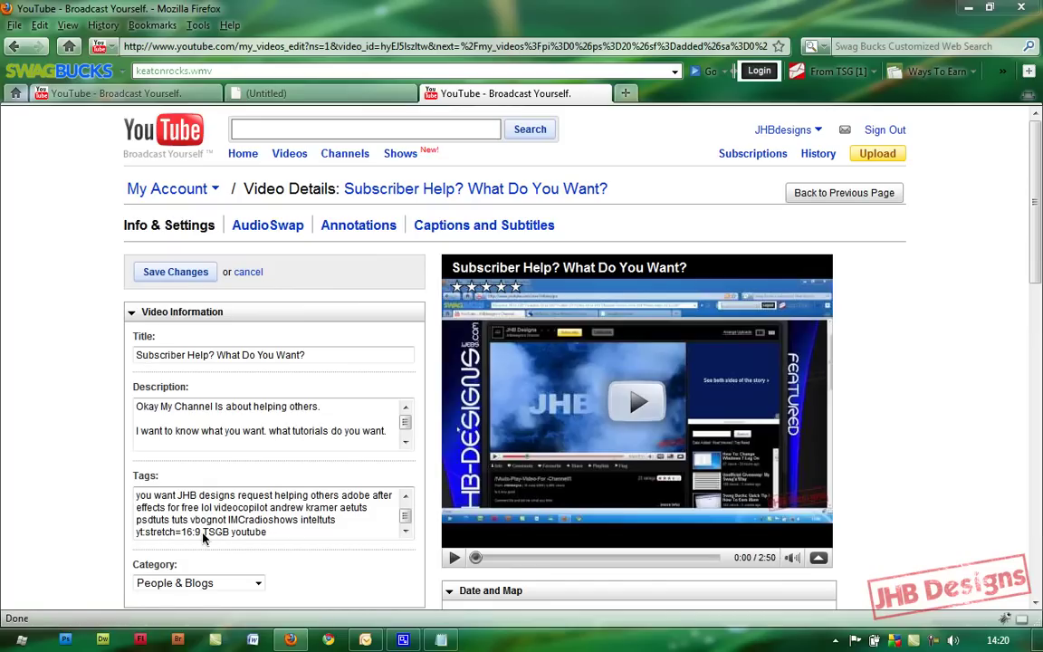
pyautogui.moveTo(201, 533); pyautogui.dragTo(125, 542)
pyautogui.hotkey('ctrl', 'c')
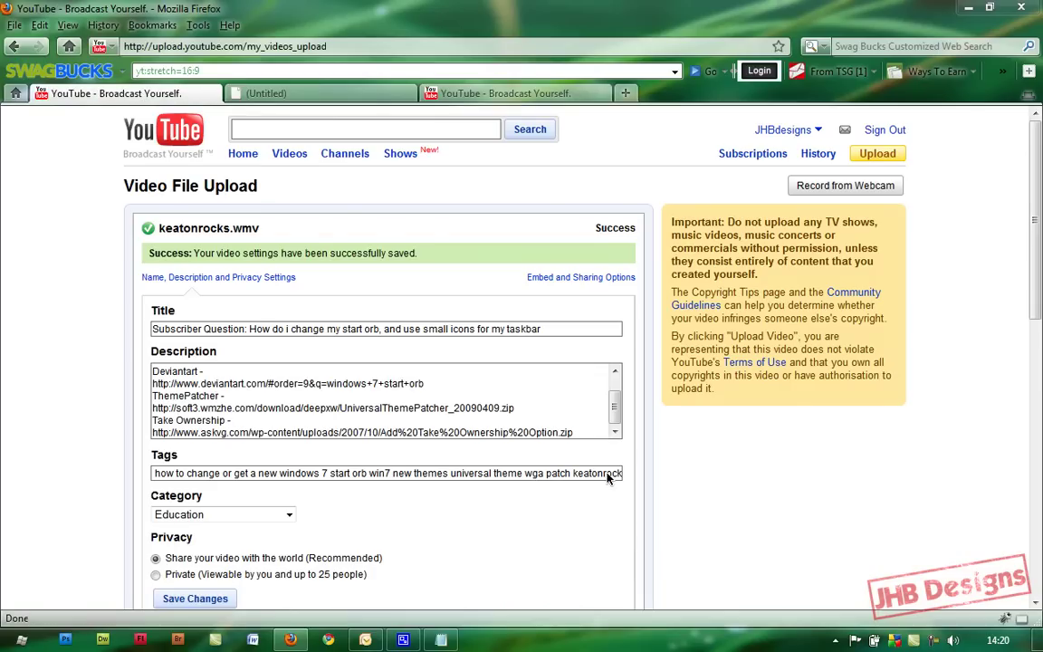
# Append yt:stretch=16:9 to the end of the new video's tags and save the changes.
pyautogui.moveTo(608, 478); pyautogui.dragTo(666, 478)
pyautogui.press('End')
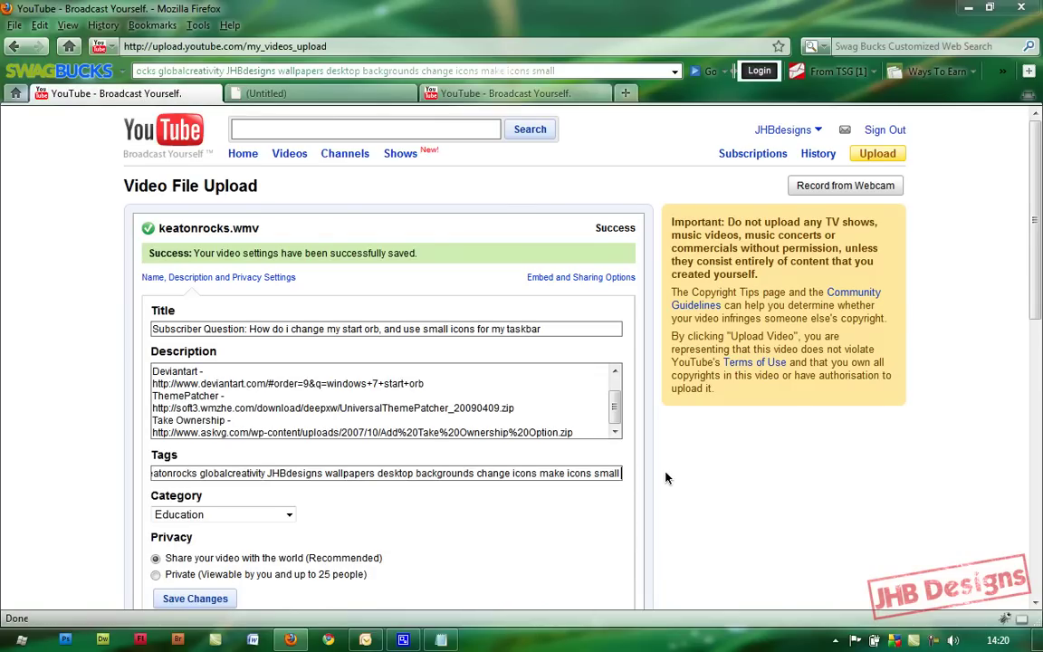
pyautogui.hotkey('ctrl', 'v')
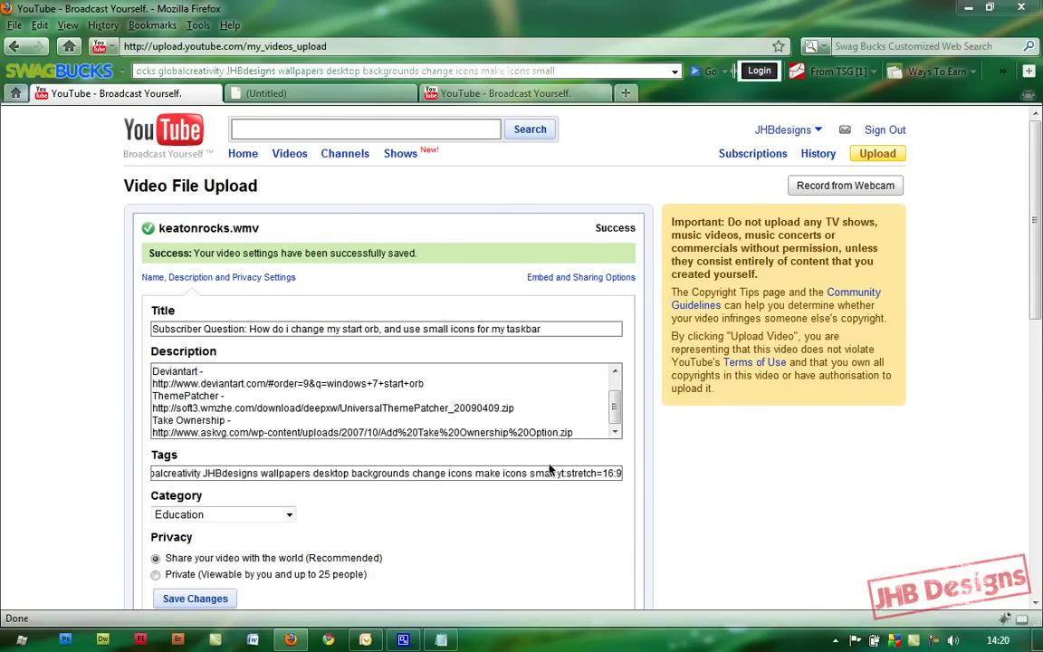
pyautogui.scroll(-1, 255, 525)
pyautogui.click(197, 552)
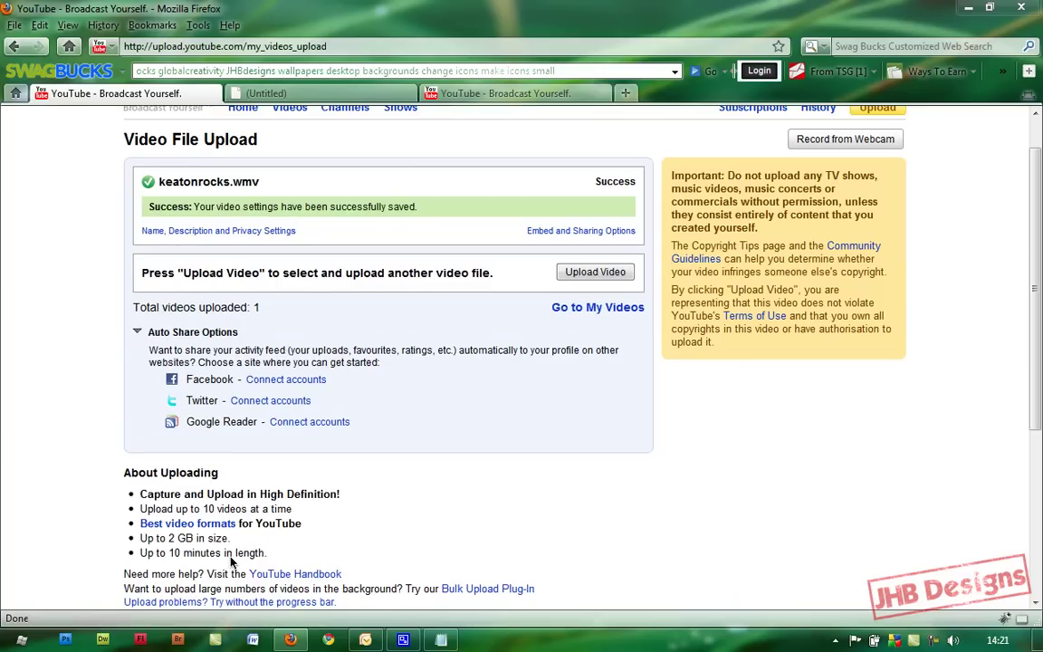
# Return to the uploaded videos list through the account menu.
pyautogui.scroll(1, 489, 253)
pyautogui.click(786, 129)
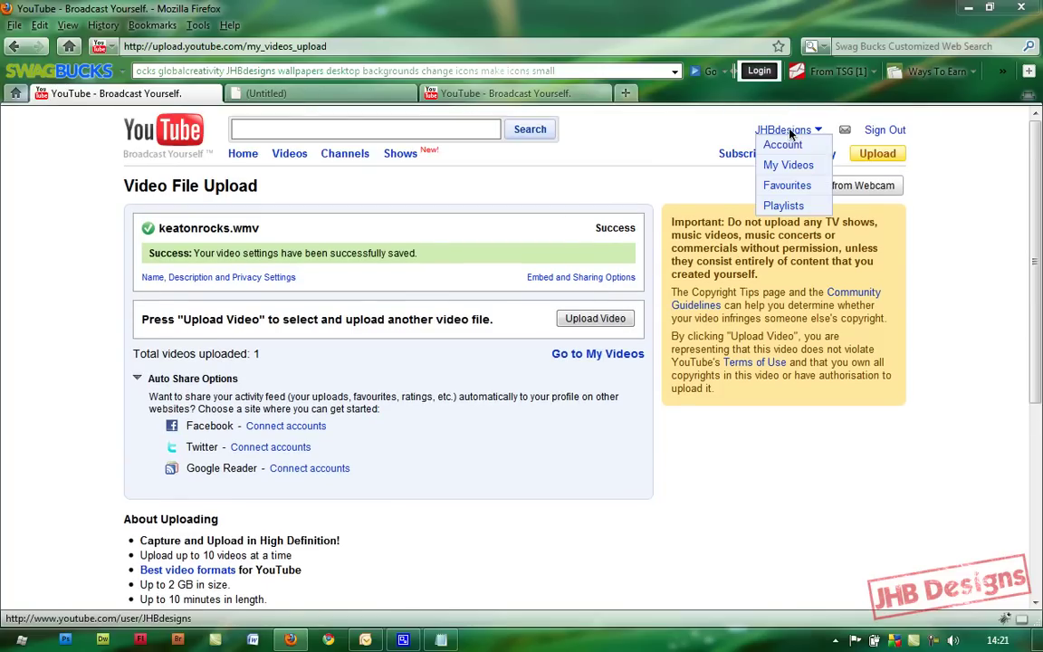
pyautogui.click(788, 164)
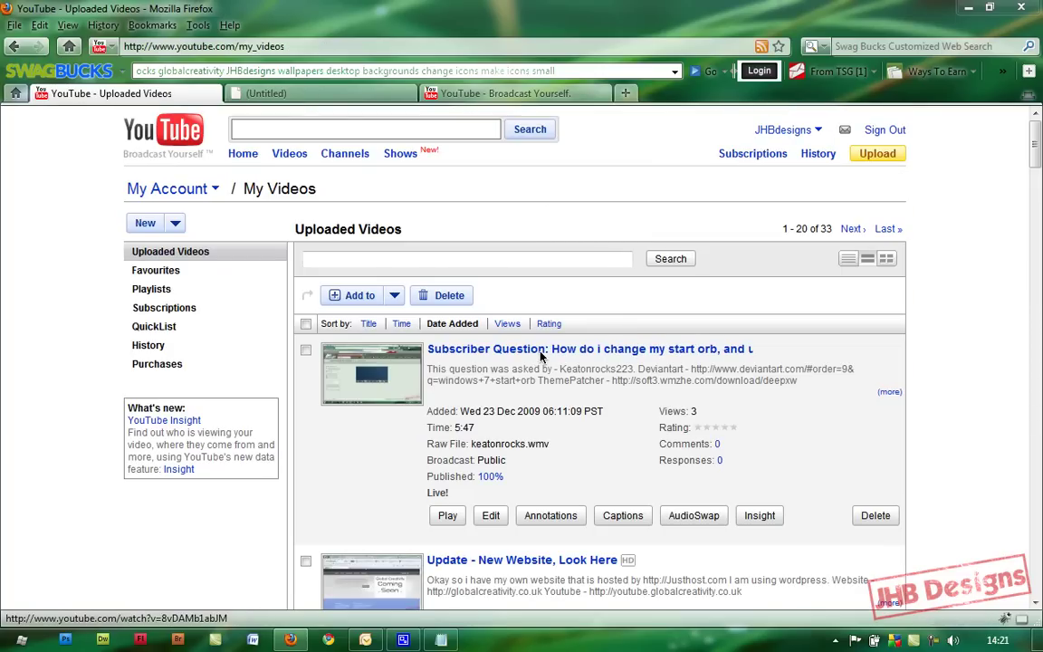
# Open the new Subscriber Question video and play it briefly to check it.
pyautogui.click(541, 353)
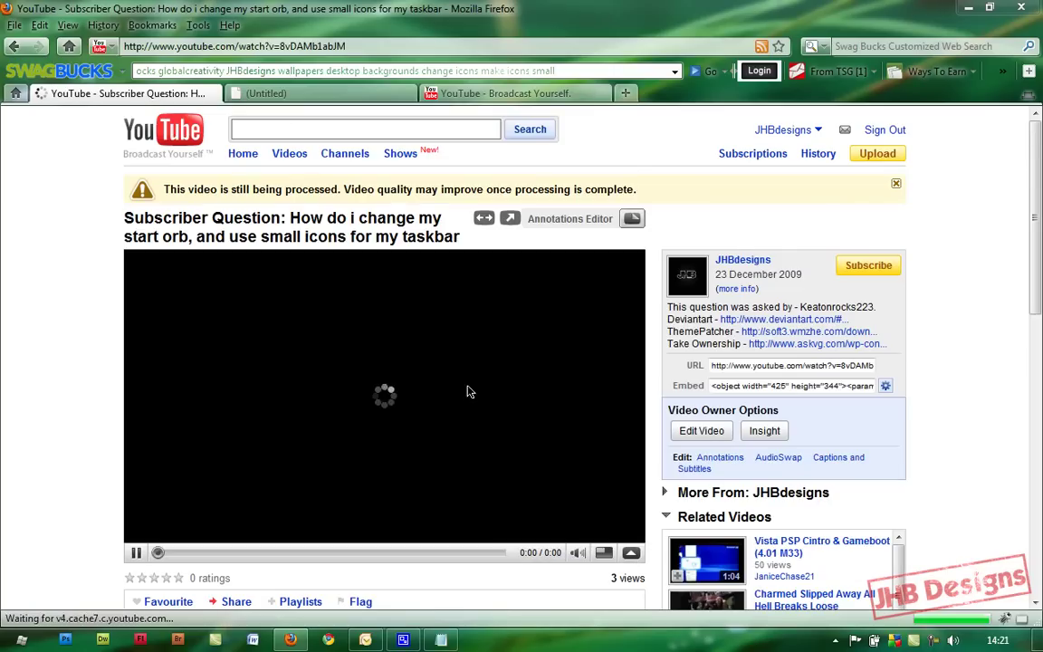
pyautogui.click(308, 403)
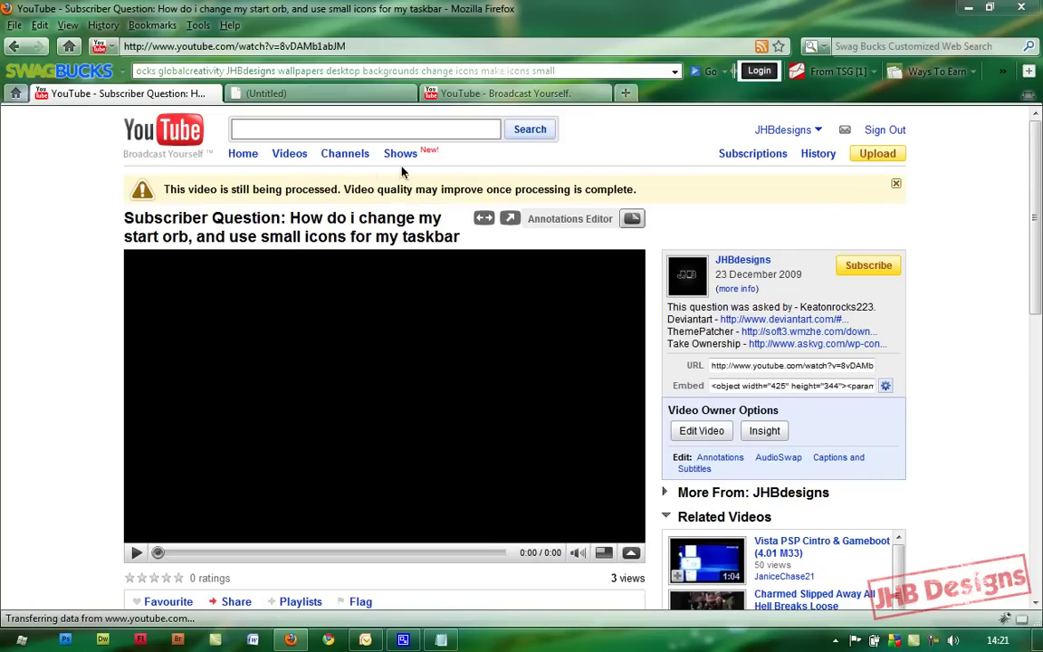
pyautogui.click(402, 344)
pyautogui.click(402, 344)
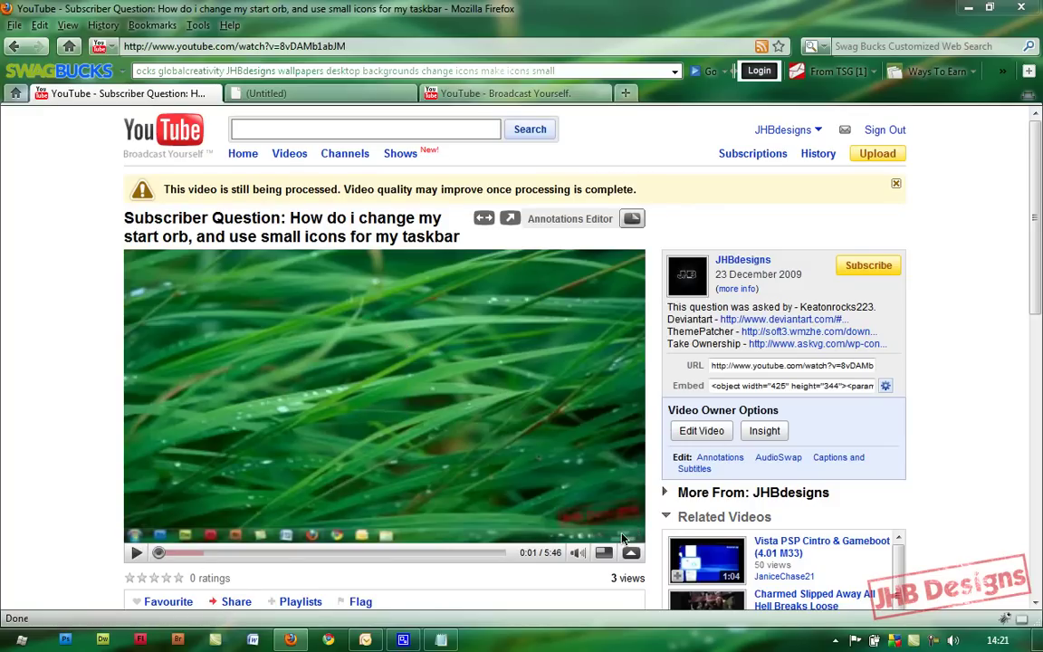
# Return to the YouTube home page and minimize Firefox to the desktop.
pyautogui.click(154, 136)
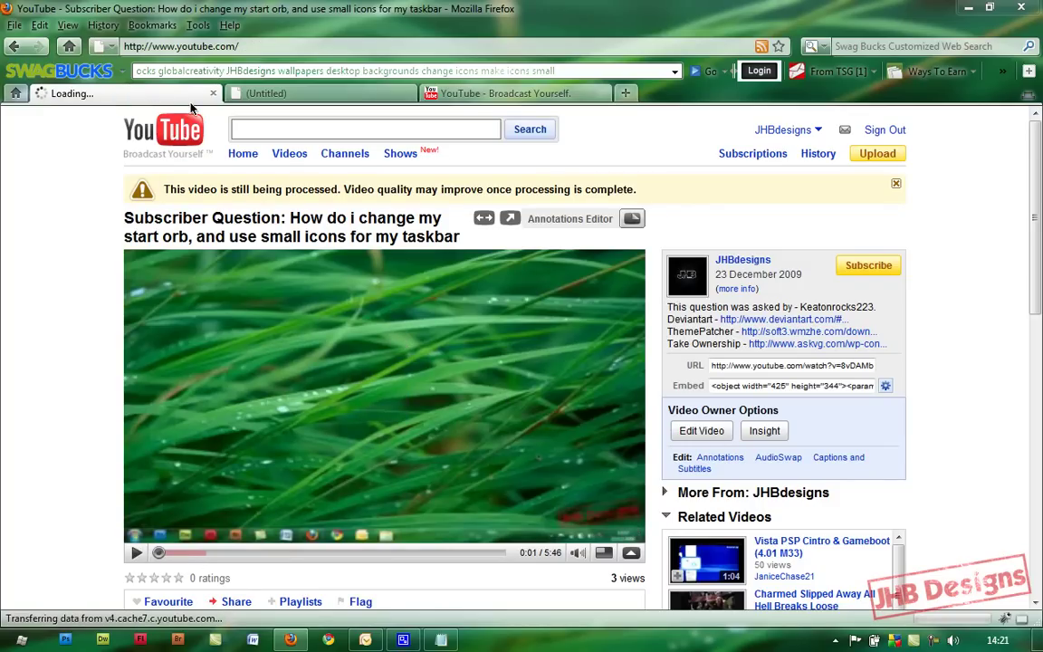
pyautogui.scroll(-5, 323, 227)
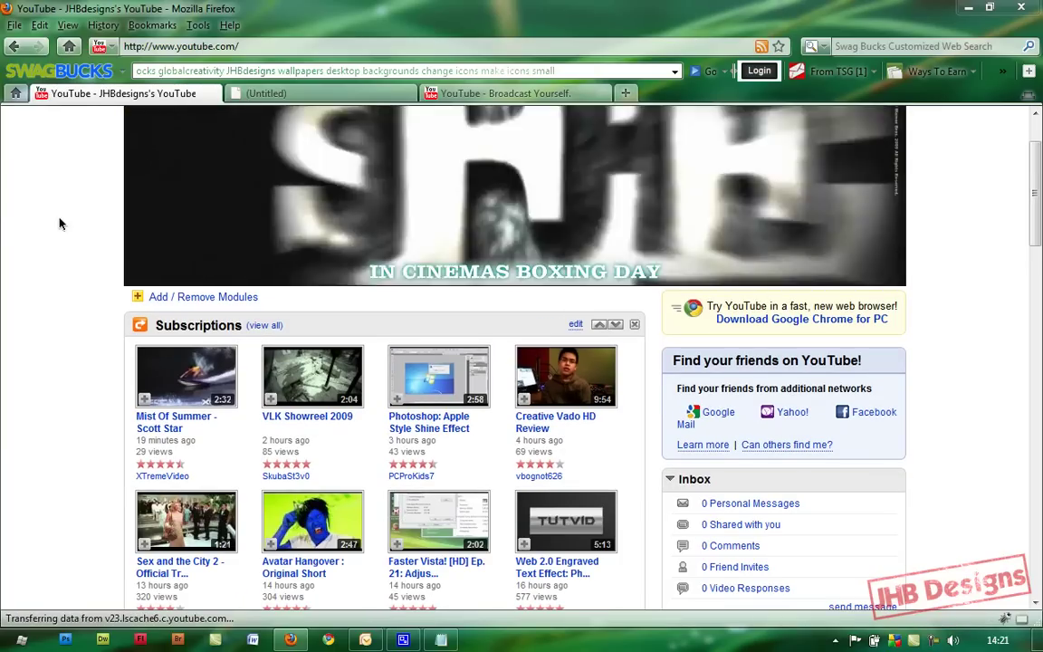
pyautogui.scroll(3, 971, 237)
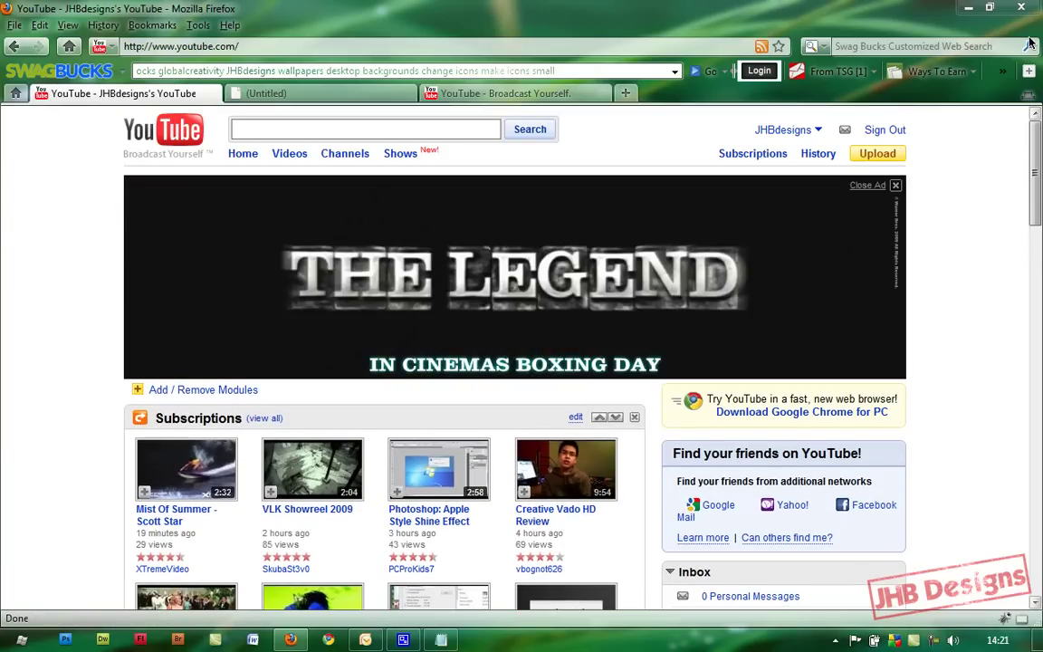
pyautogui.click(964, 8)
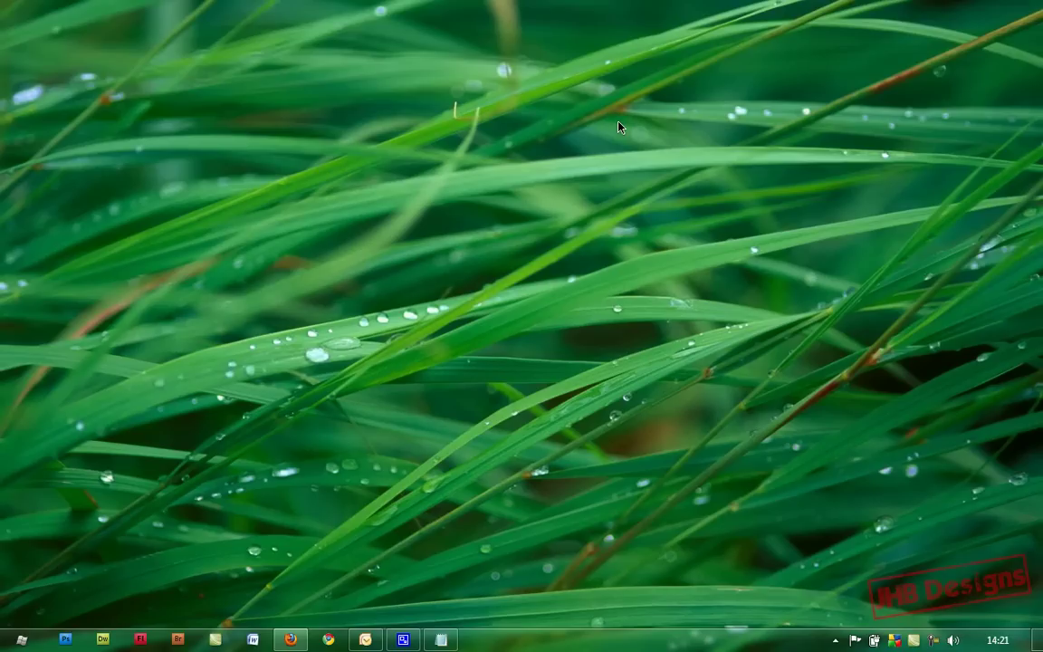